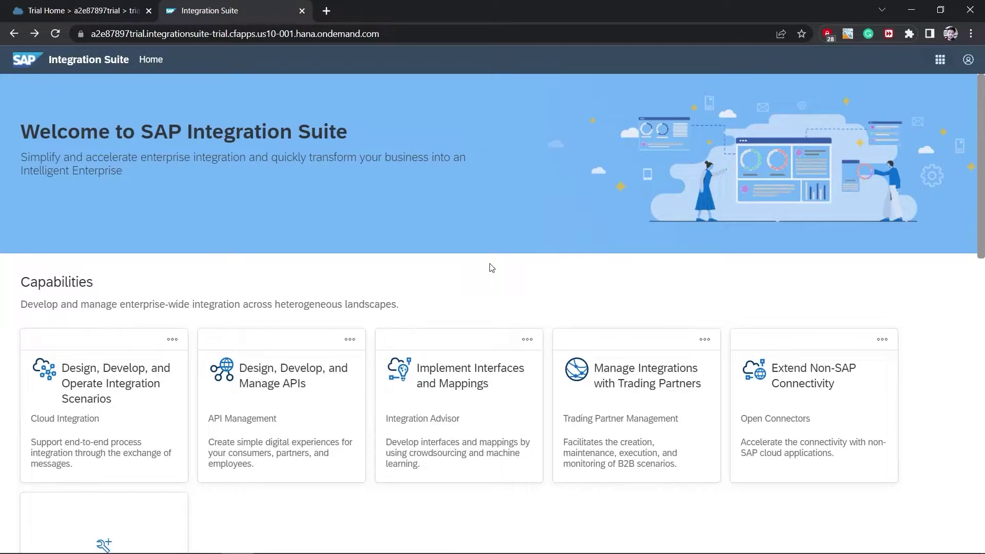
- Switch to Paint and draw two rectangles, about 186 × 79 px and 189 × 89 px, with a rounded rectangle about 150 × 75 px between them
key("alt+Tab")
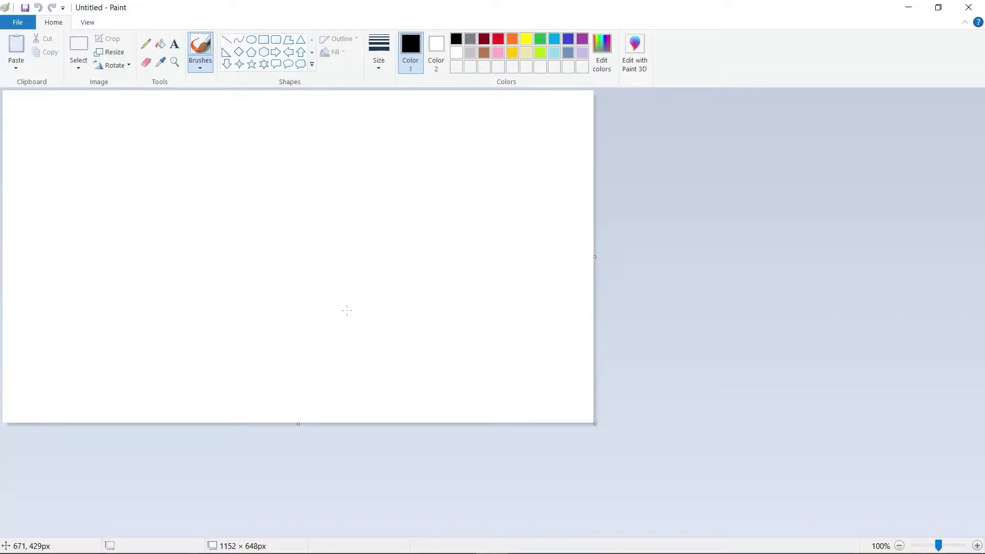
left_click(332, 252)
left_click(263, 40)
left_click_drag(29, 143, 125, 184)
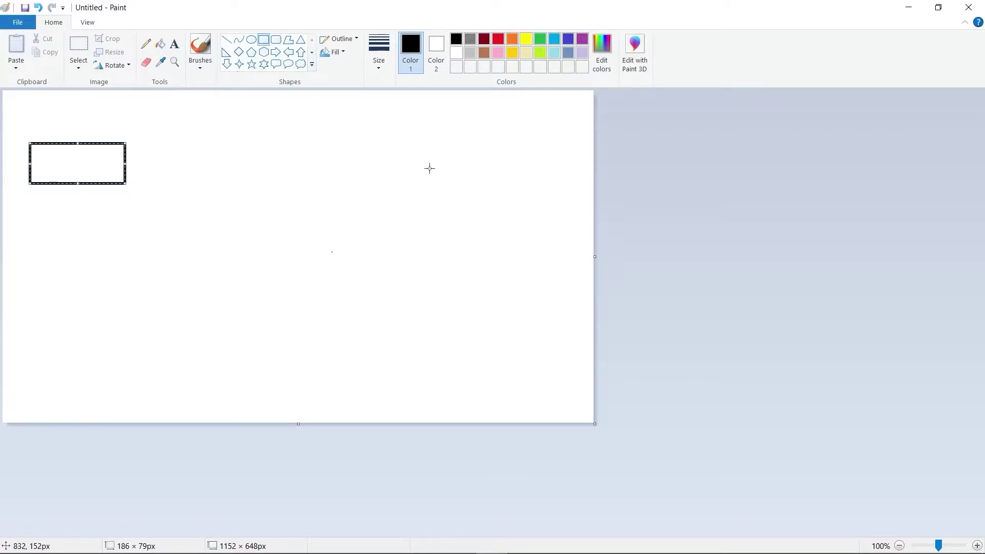
mouse_move(423, 148)
left_mouse_down()
mouse_move(488, 192)
mouse_move(520, 193)
left_mouse_up()
left_click(276, 41)
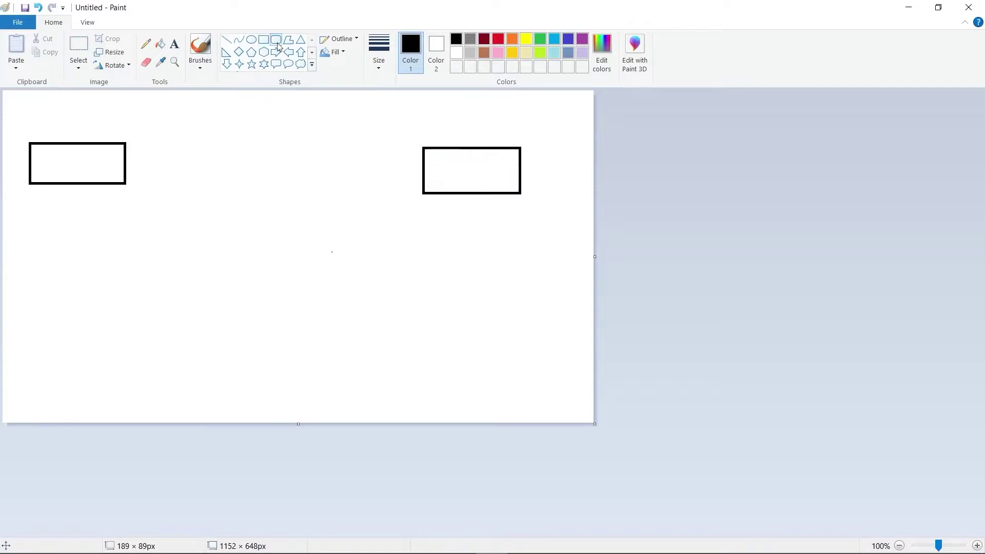
left_click_drag(234, 152, 311, 190)
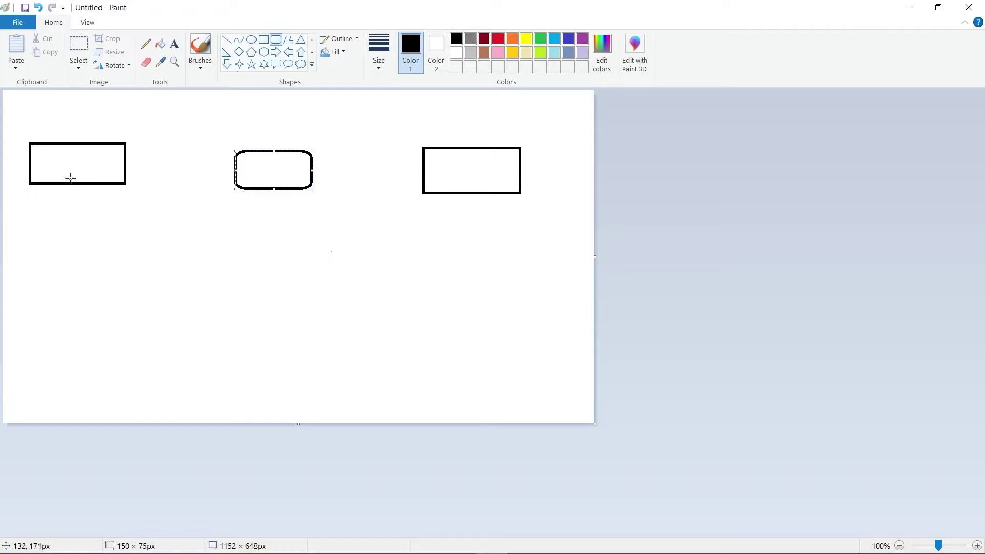
- Label the first rectangle "Sender", the far one "Receiver" and the rounded rectangle between them "CPI"
left_click(174, 48)
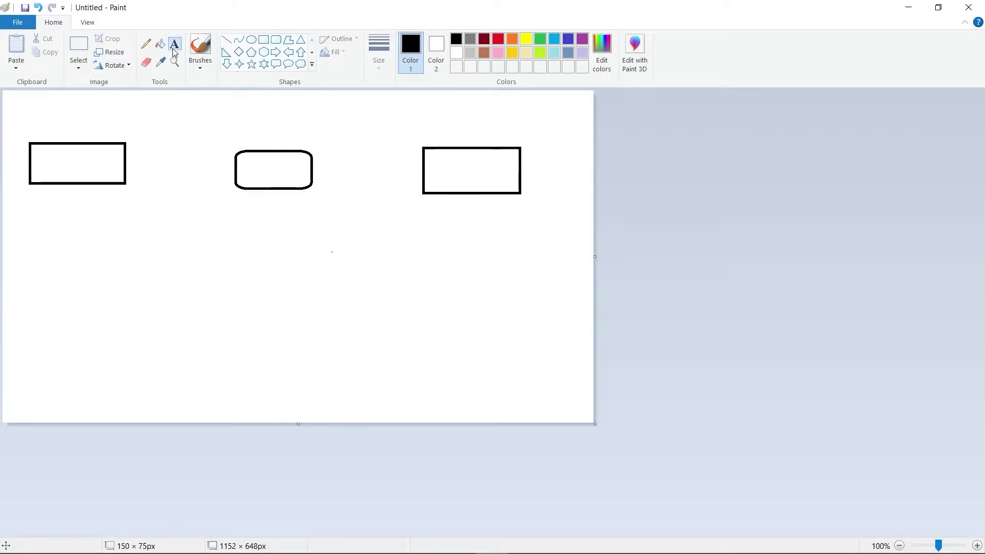
left_click(53, 160)
type("Sender")
left_click(455, 172)
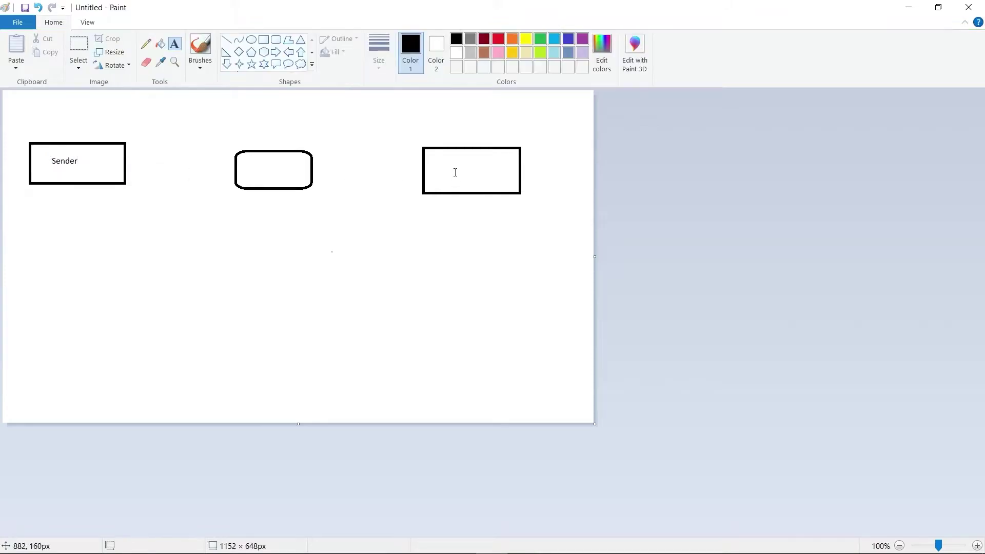
left_click(445, 164)
type("Receiver")
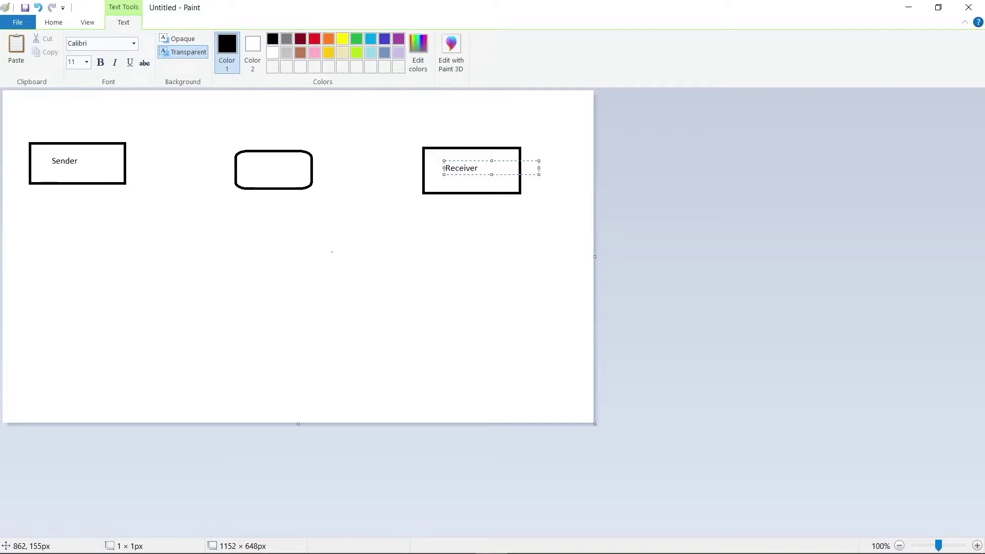
left_click(245, 168)
left_click(251, 171)
type("C")
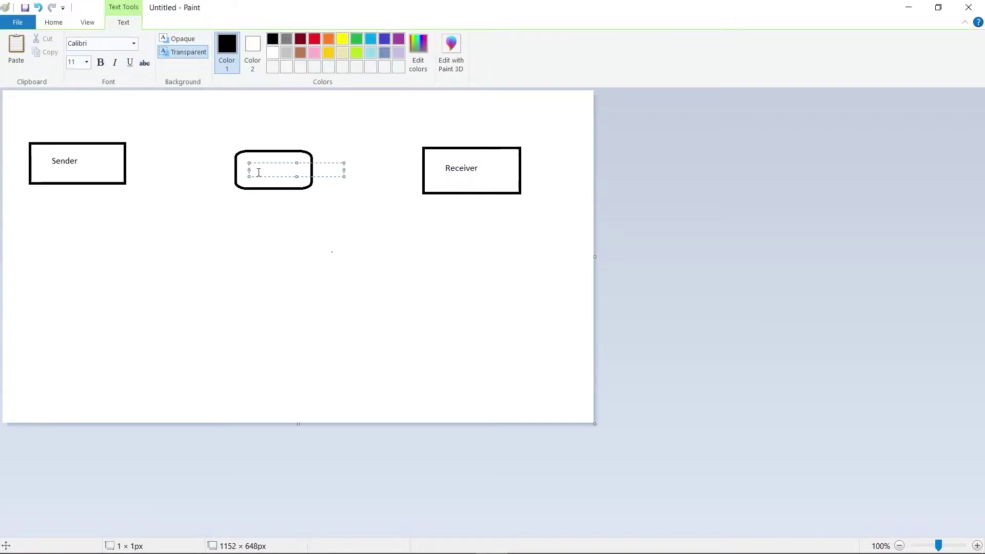
type("PI")
left_click(199, 250)
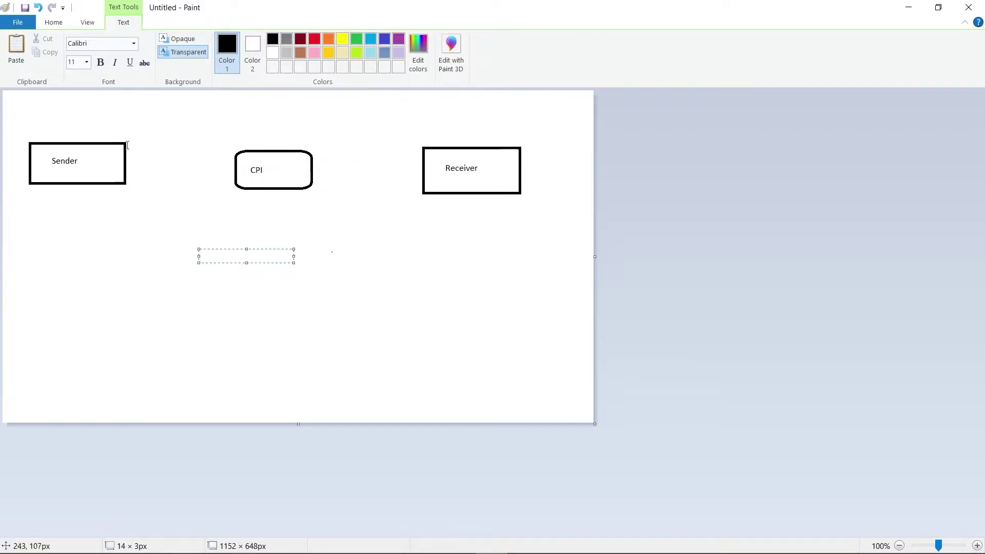
- Draw right-pointing block arrows from Sender to CPI, about 213 × 37 px, and from CPI to Receiver, about 218 × 31 px
left_click(275, 52)
left_click_drag(126, 162, 234, 180)
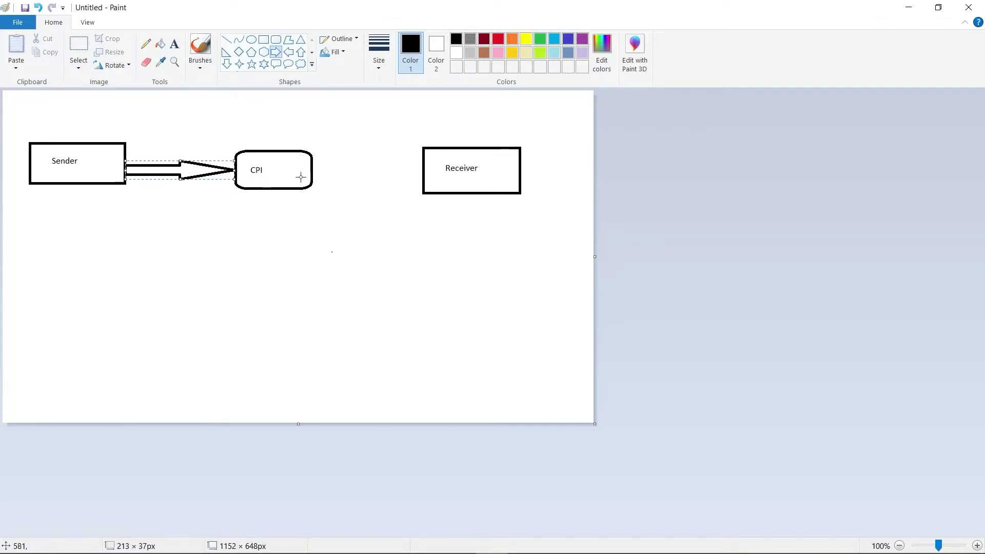
left_click_drag(312, 170, 424, 184)
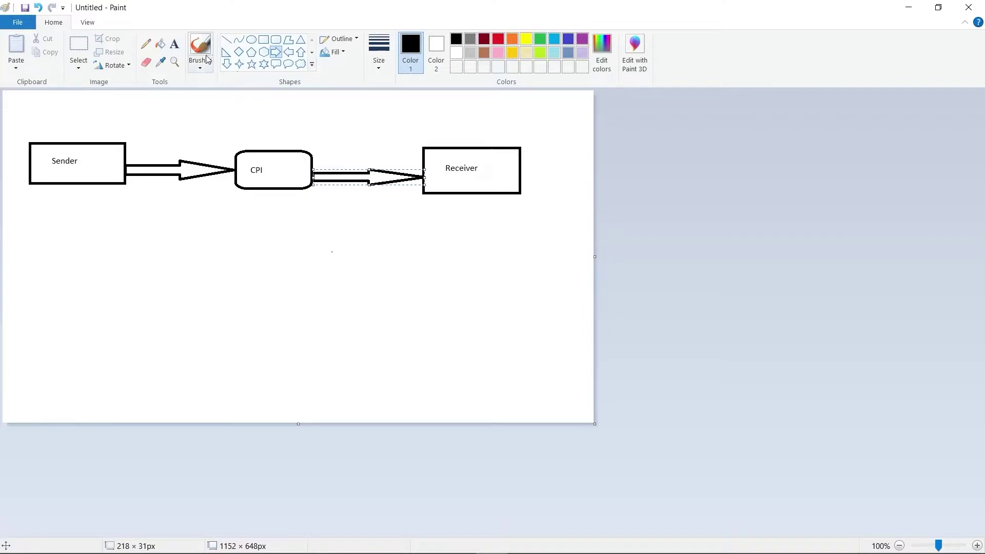
- Add a text list below the Sender box with the lines "Sap System", "Non Sap System" and "Cloud or On-premise"
left_click(174, 44)
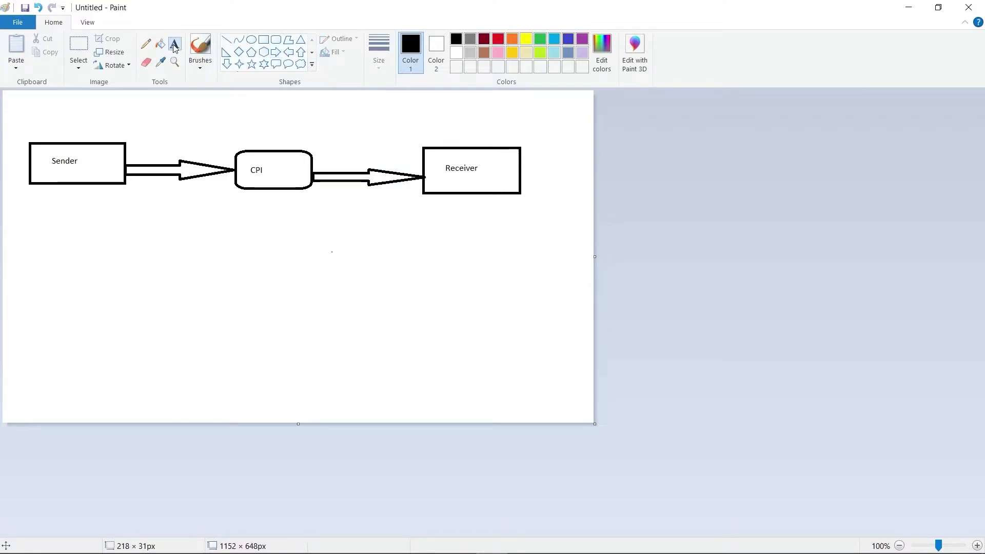
left_click(53, 209)
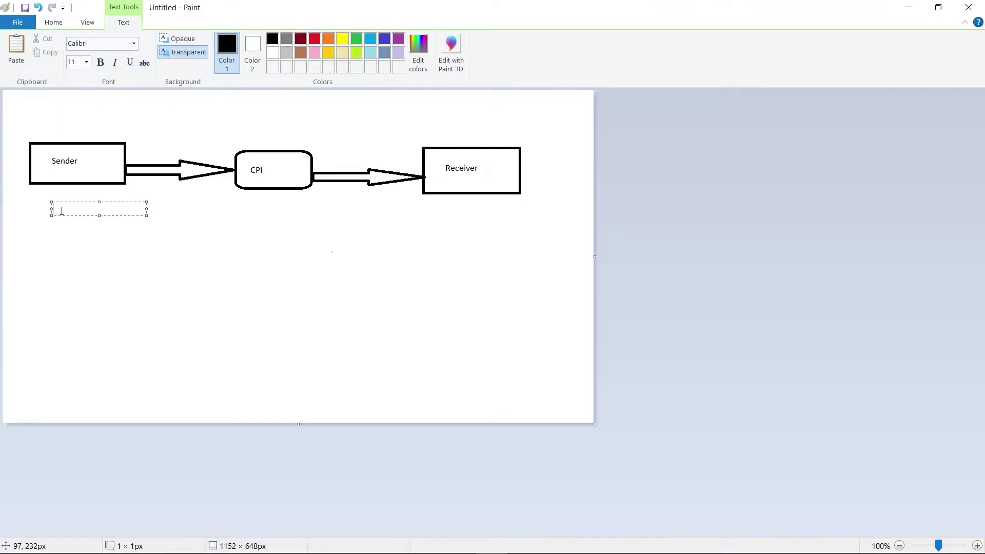
type("Sap System")
key("Return")
type("No")
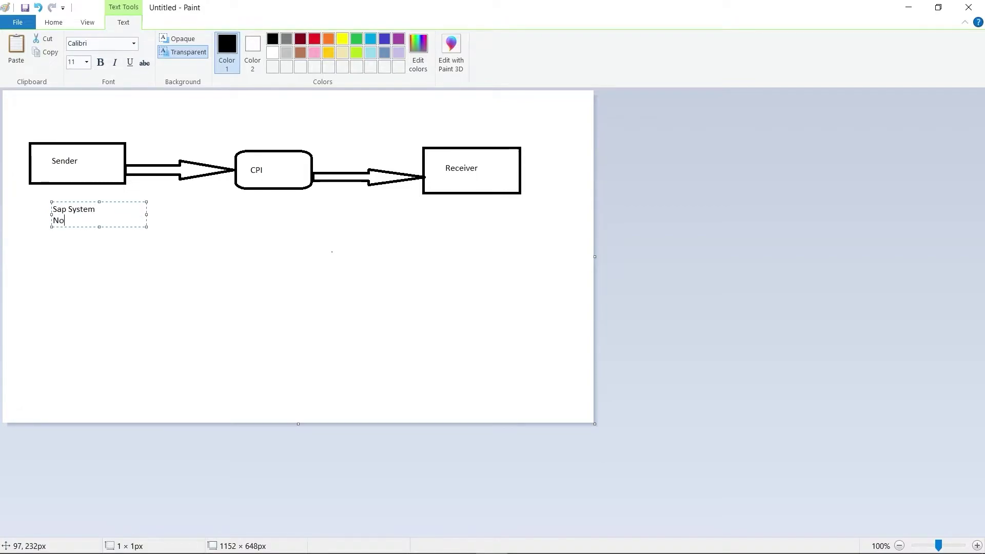
type("n Sap System")
key("Return")
type("Cloud")
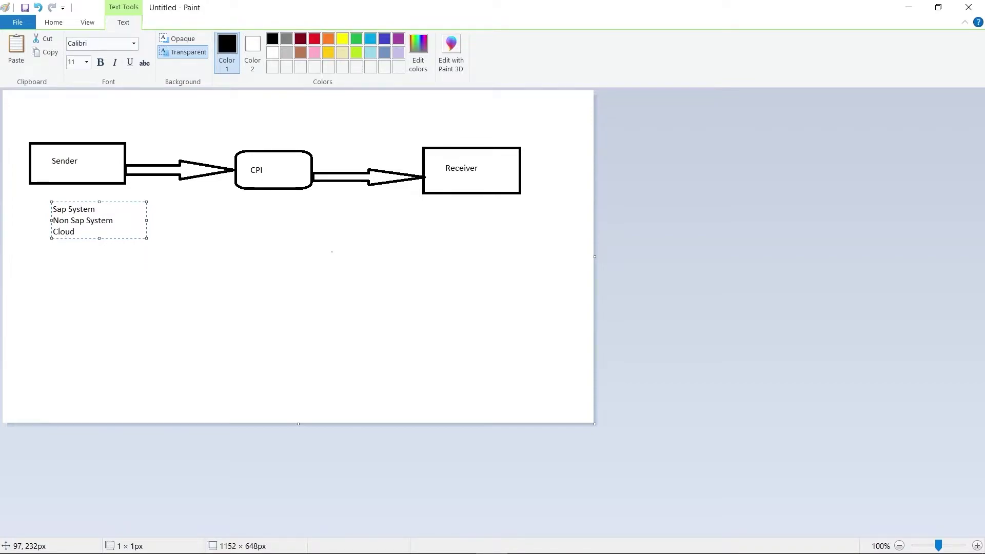
type(" or On")
key("BackSpace")
type("-premise")
key("Return")
- Finish the Sender text list and repeat its three lines below the Receiver box
left_click(71, 220)
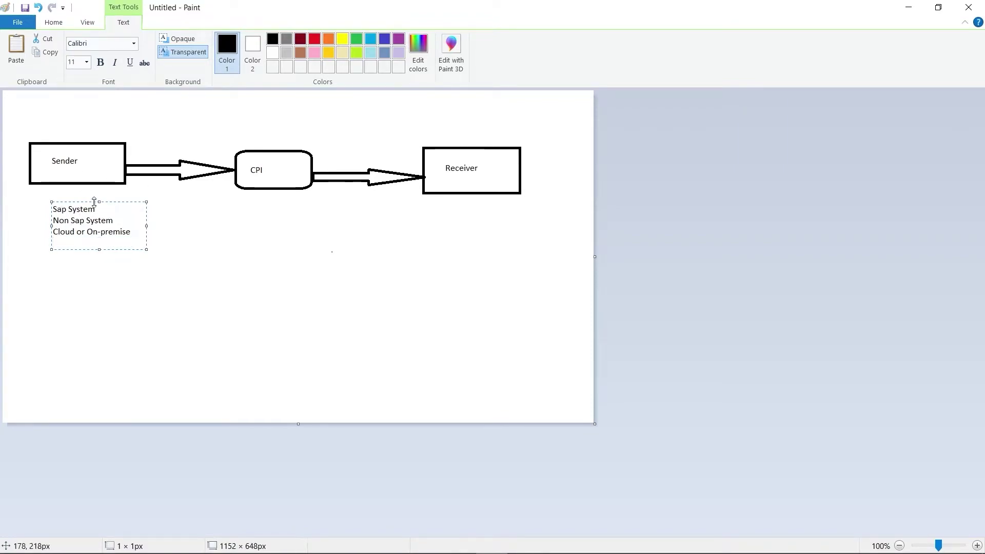
left_click_drag(146, 226, 147, 227)
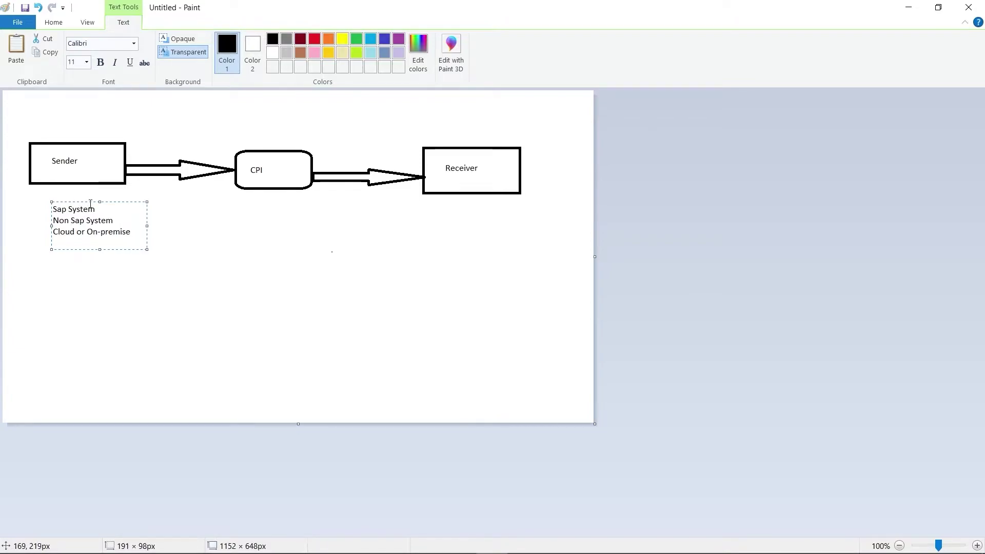
left_click(44, 248)
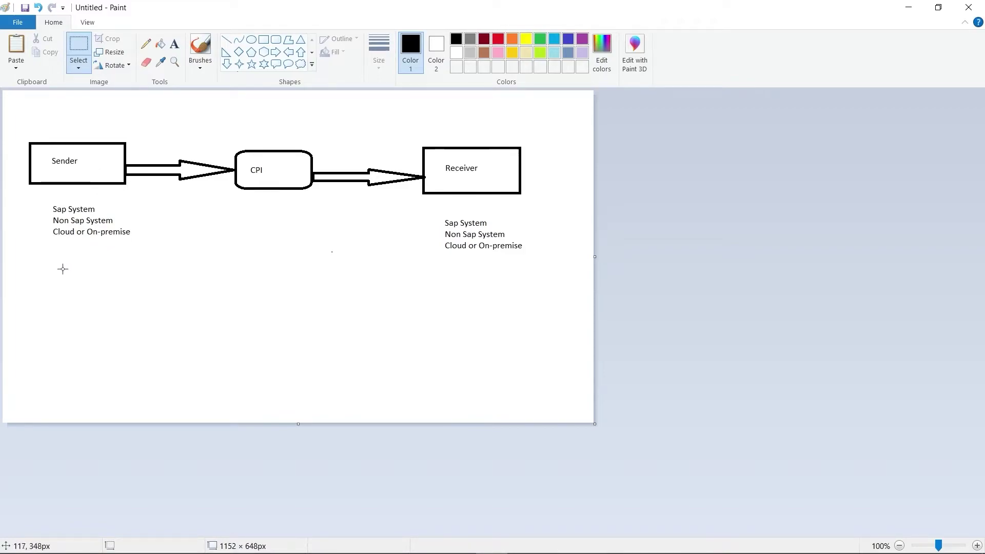
- Add the note "File Type: -CSV" below the Sender list and "file Type : - JSON" below the Receiver list
left_click(175, 44)
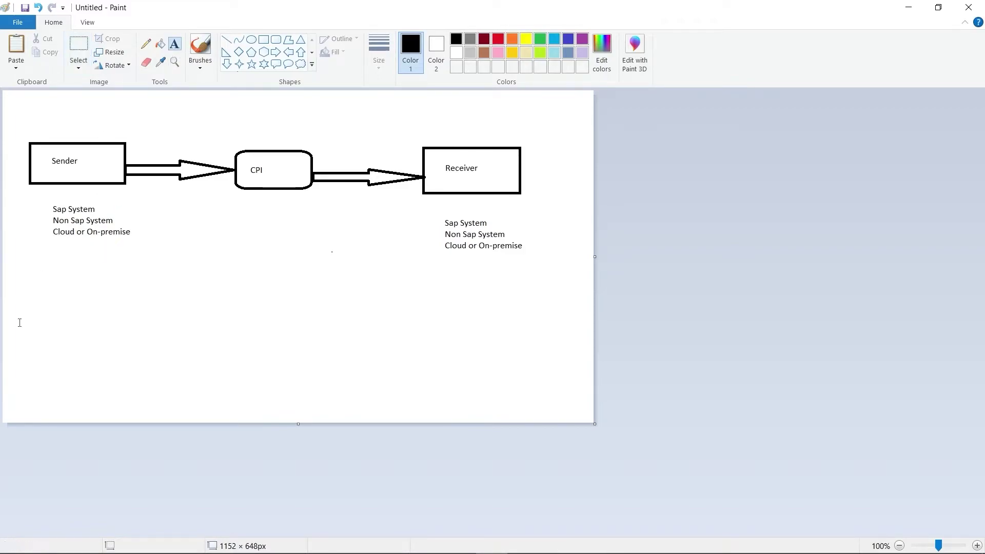
left_click_drag(32, 262, 133, 295)
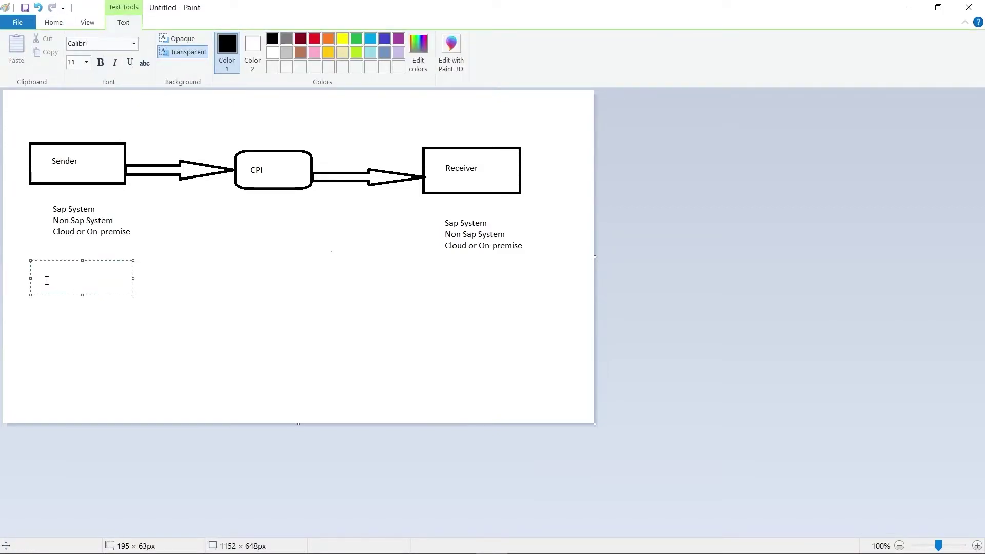
type("File Type: -CSV")
left_click_drag(429, 268, 539, 306)
type("file Type : - JSON")
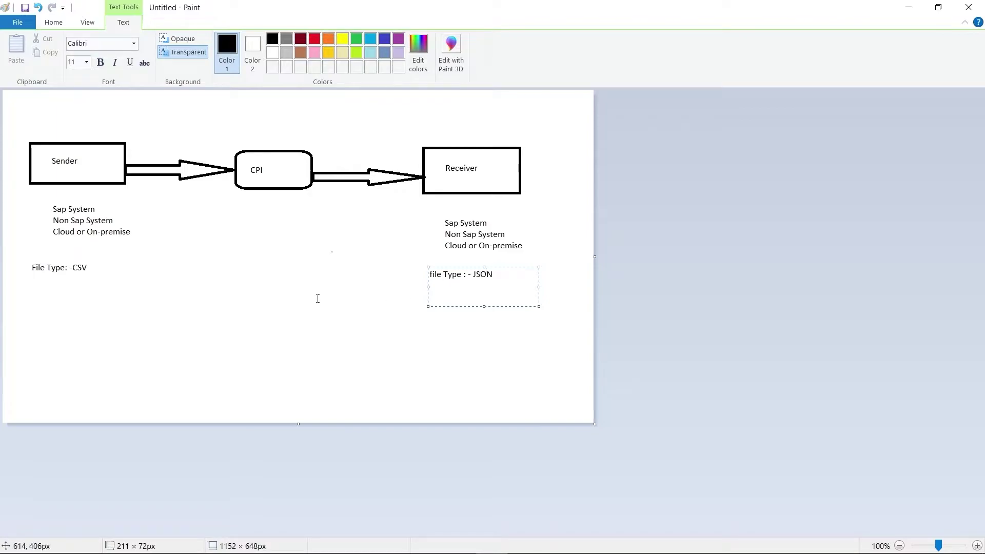
left_click(51, 279)
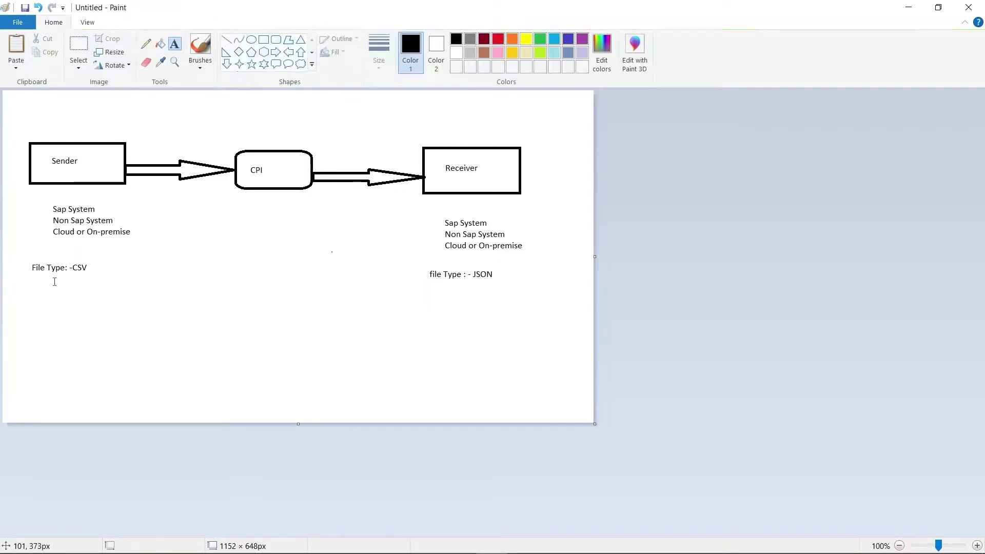
left_click(66, 276)
left_click(34, 267)
- Open Word with a new blank document, maximize its window and dismiss the licence notice
left_click(46, 541)
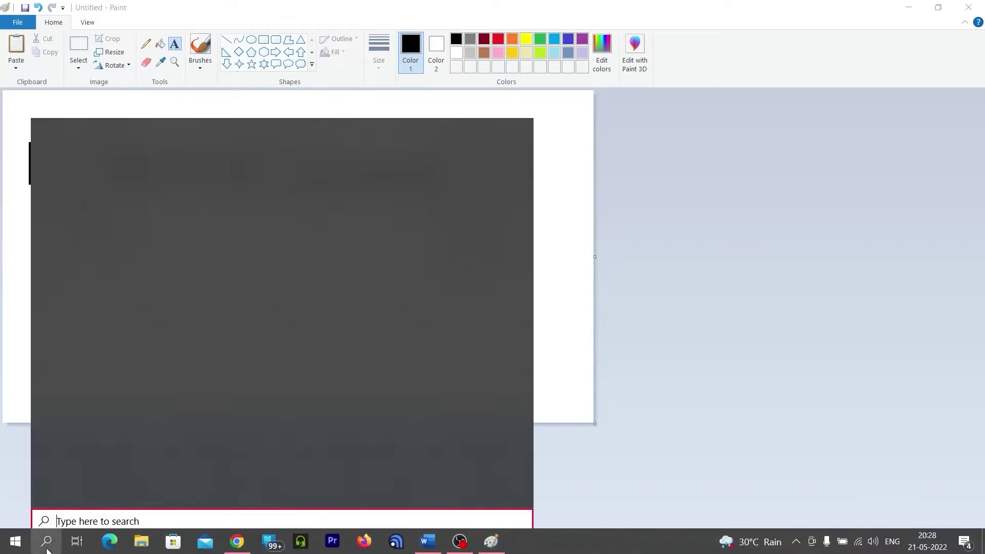
left_click(109, 410)
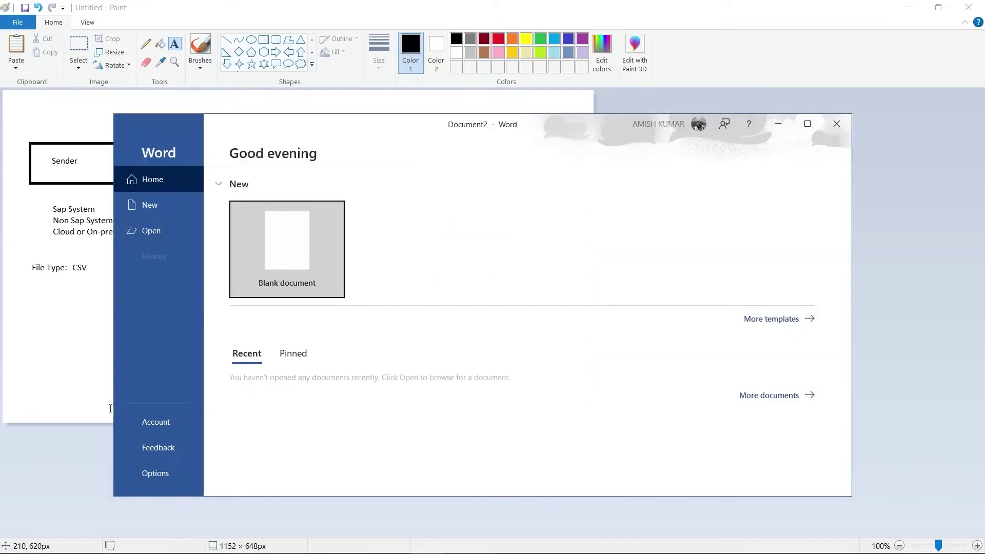
left_click(277, 273)
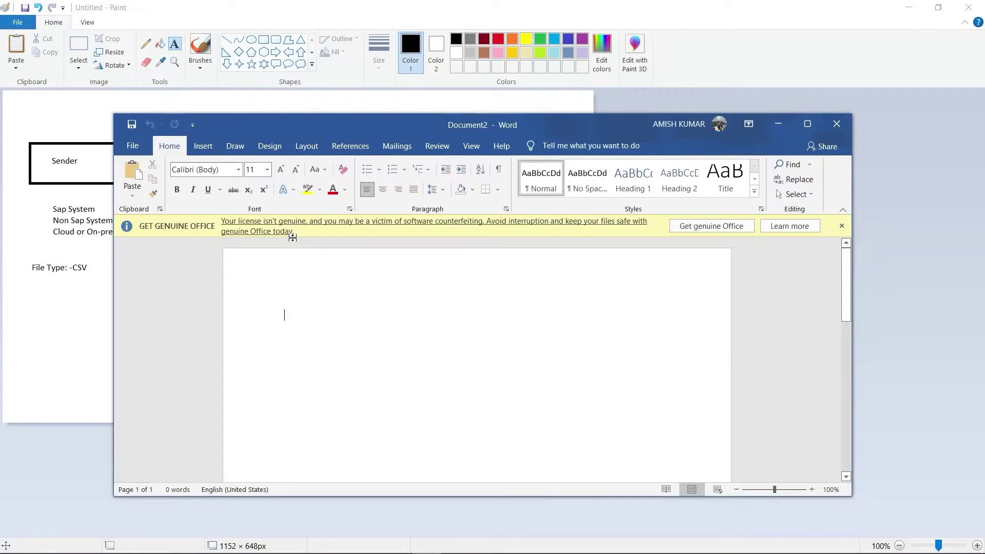
left_click(802, 126)
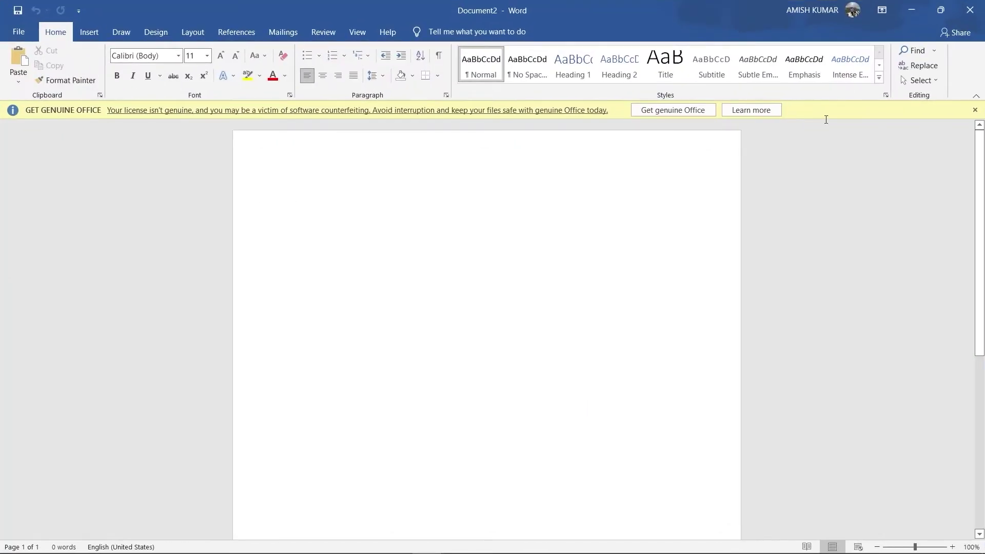
left_click(975, 111)
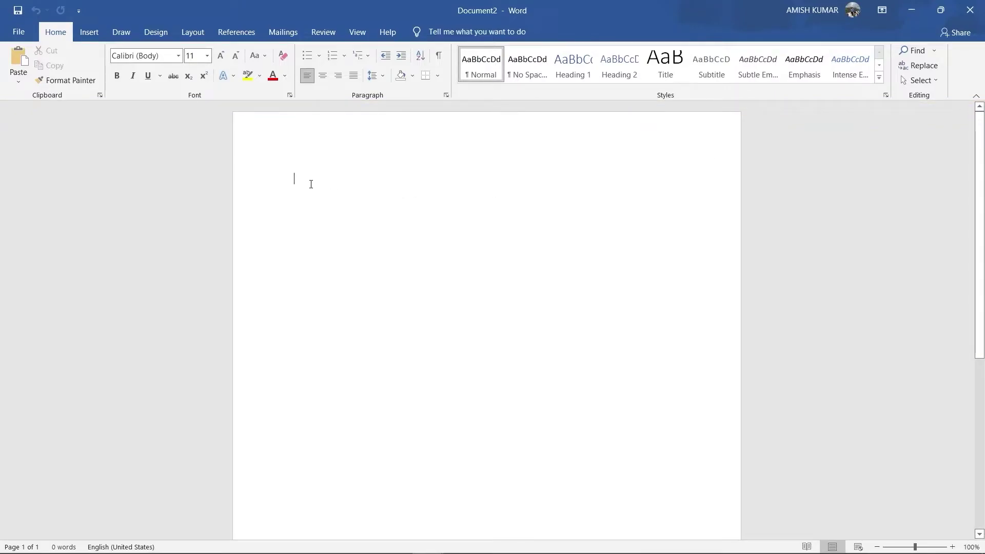
- Enter the heading "Sender System Data Field Name:-" and start a numbered list below it with FIELD1 and FIELD2
type("Sender System Data Field Name:- 1")
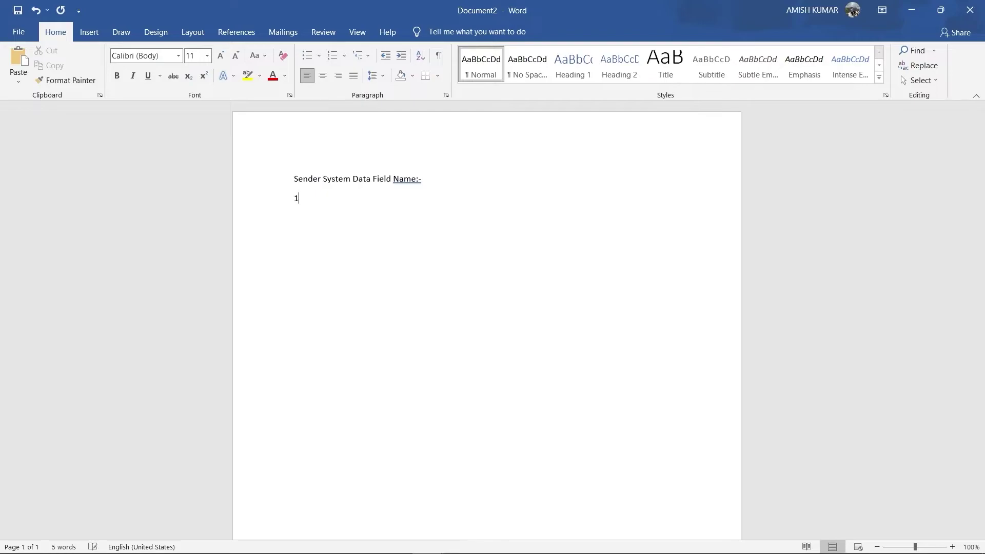
type(". ")
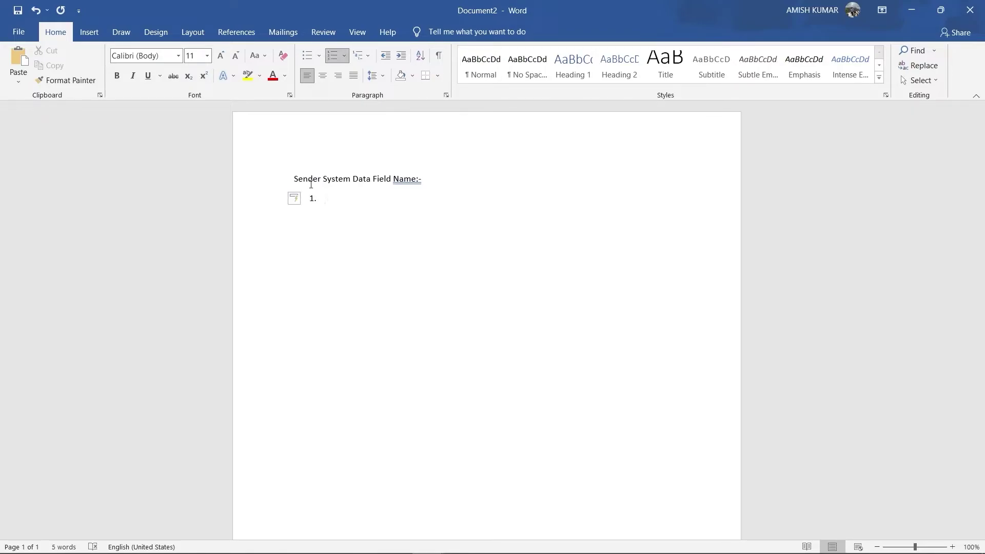
type("Fie")
key("BackSpace")
key("BackSpace")
type("IELD1")
key("Return")
type("FIELD2")
key("Return")
- Continue the numbered list with the items FIELD3, FIELD4 and FIELD5
type("FIELD")
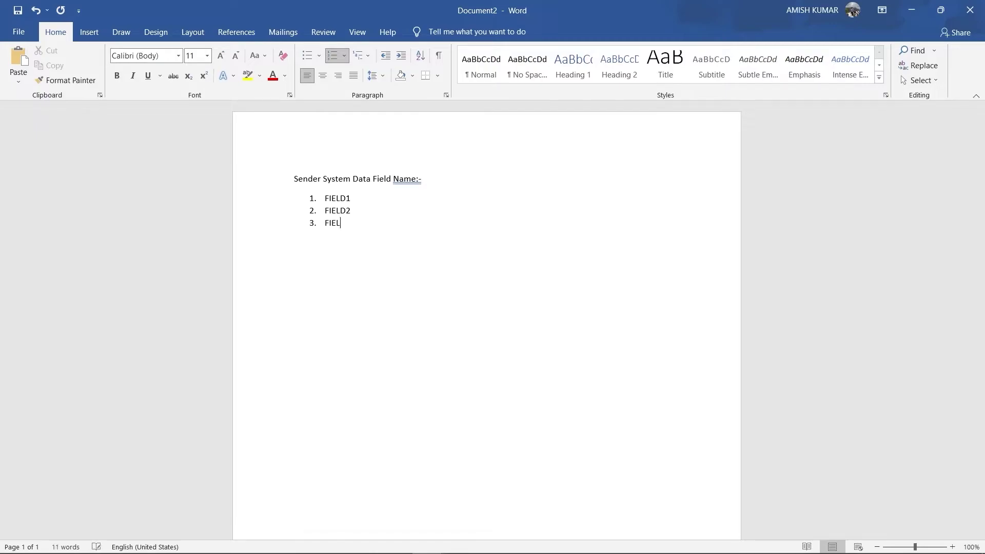
type("3")
type("FI")
type("ELD4")
key("Return")
type("FILED")
key("BackSpace")
key("BackSpace")
key("BackSpace")
type("ELD5")
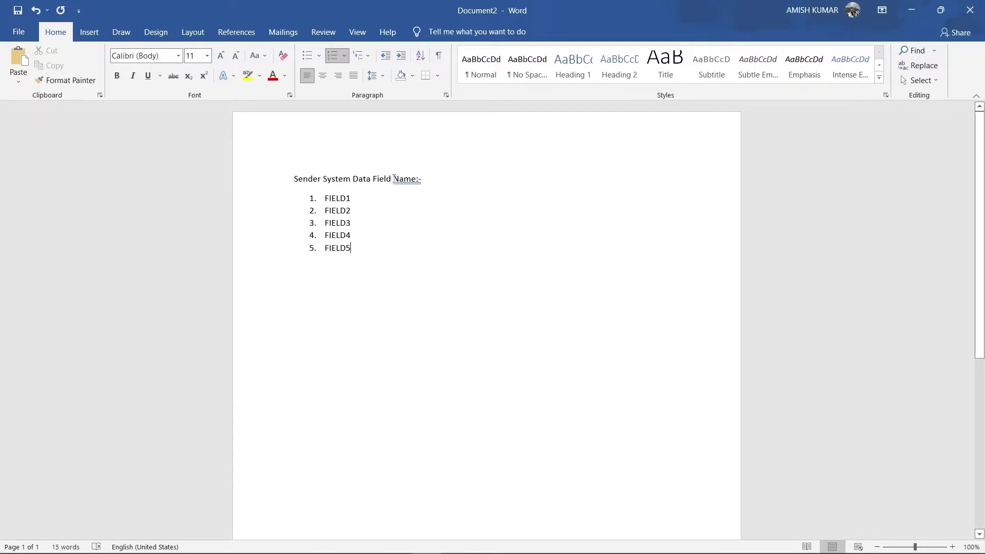
- Insert a space before the colon in the sender heading and add the heading "Receiver System :-" below the numbered list
left_click(415, 176)
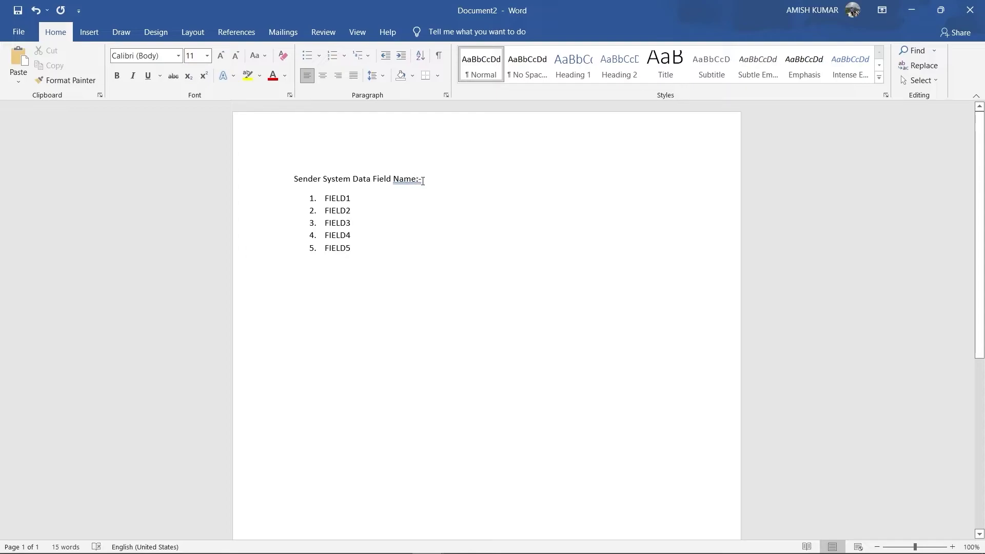
left_click(368, 246)
key("Return")
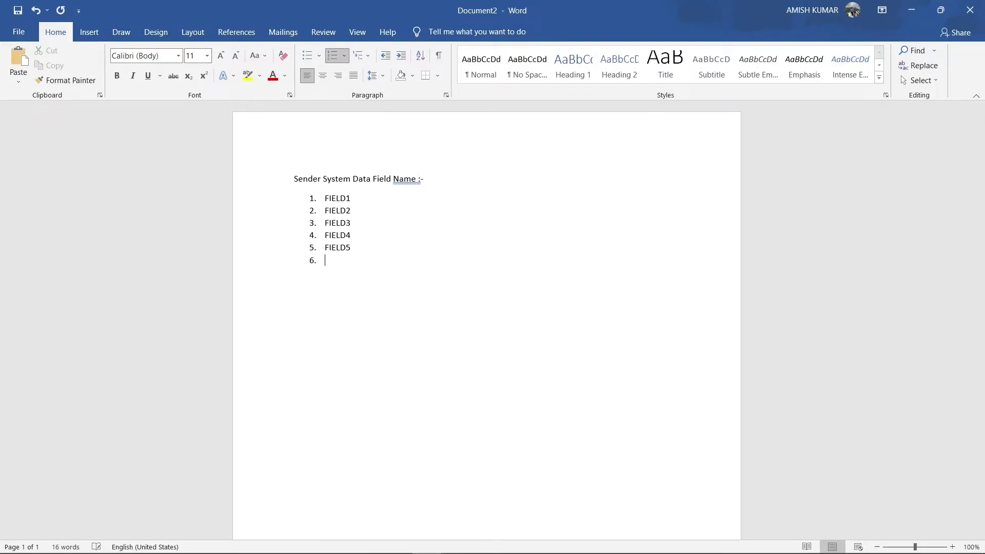
key("Return")
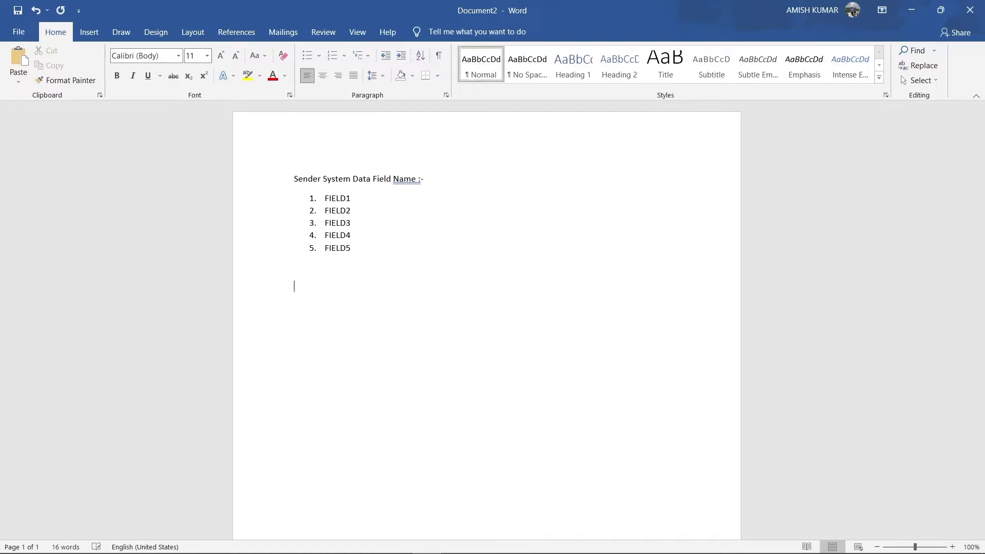
type("Receiver System :-")
- Copy the five numbered field names from the sender list to a new line below the "Receiver System :-" heading
left_click_drag(323, 198, 363, 249)
key("ctrl+c")
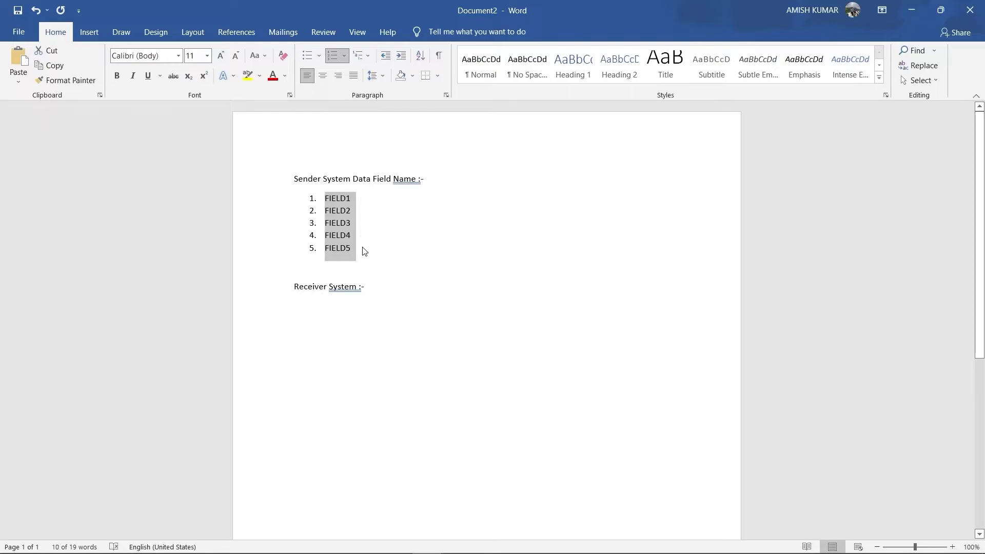
left_click(336, 325)
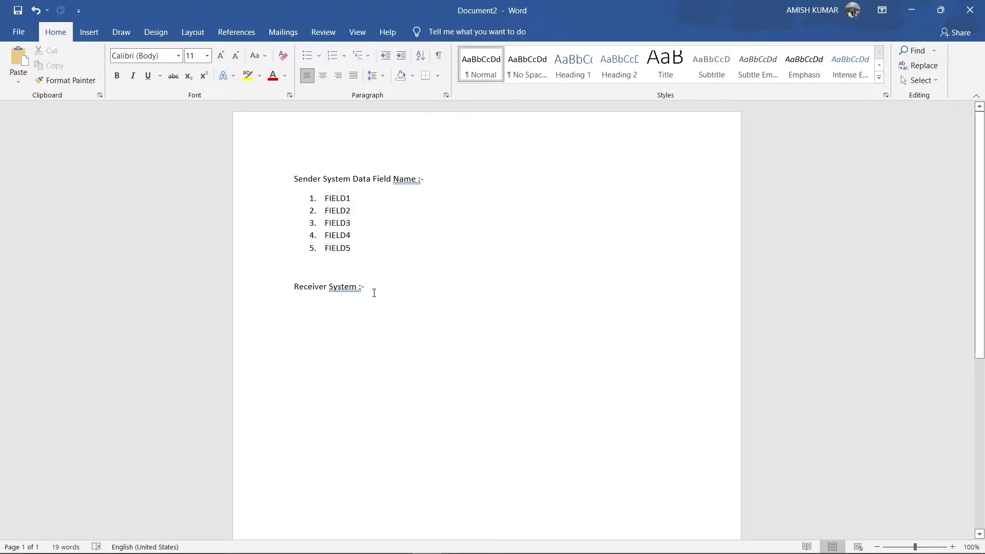
key("Return")
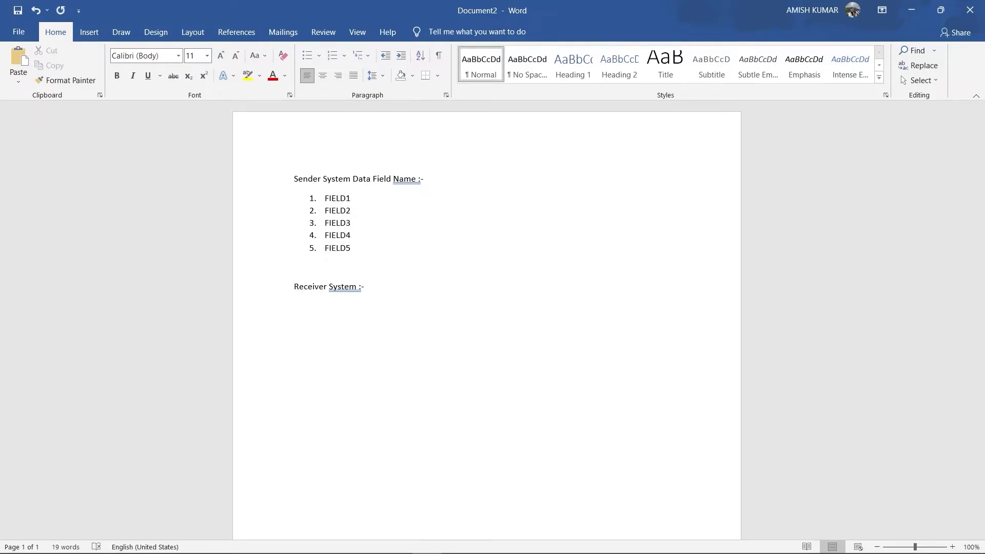
key("ctrl+v")
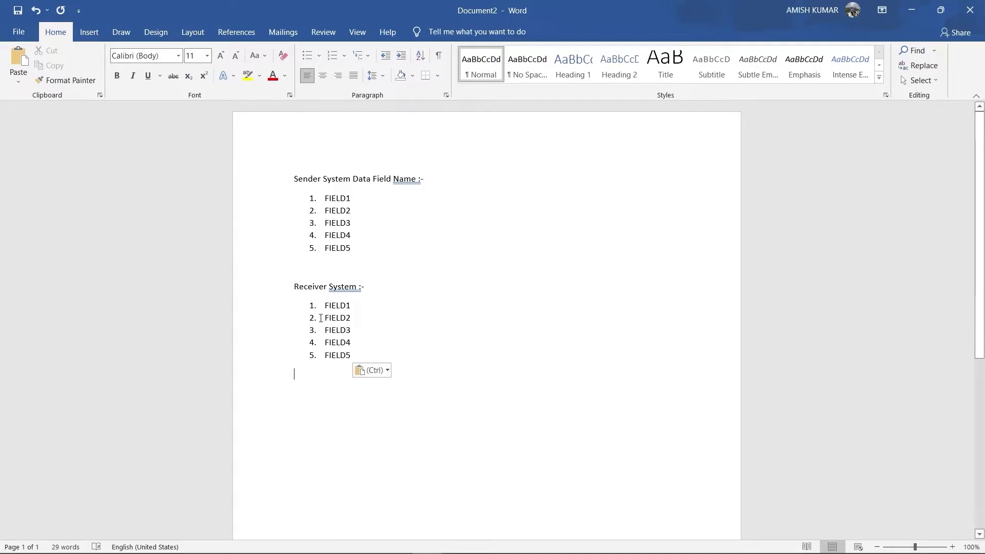
- Change the five field names in the receiver list to lowercase
left_click_drag(324, 303, 370, 359)
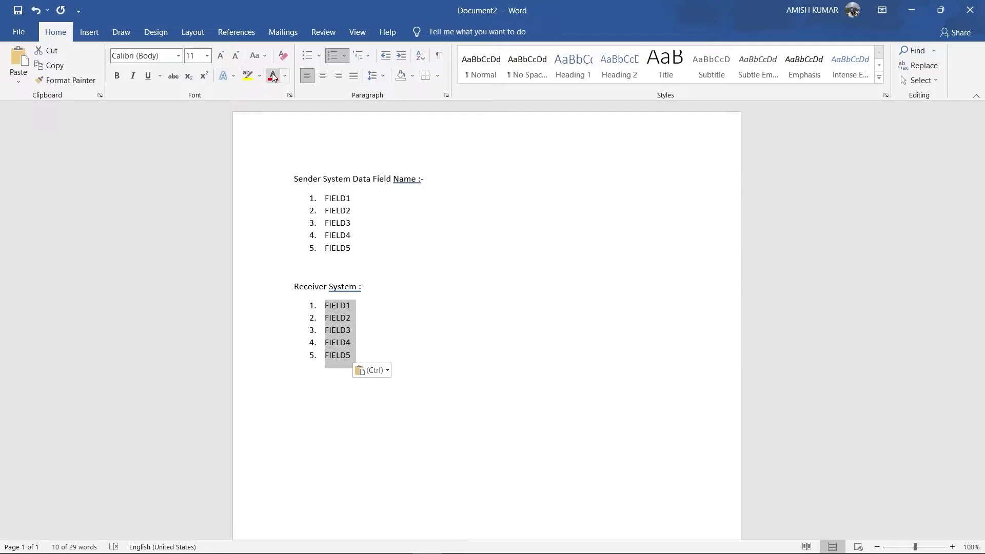
left_click(259, 57)
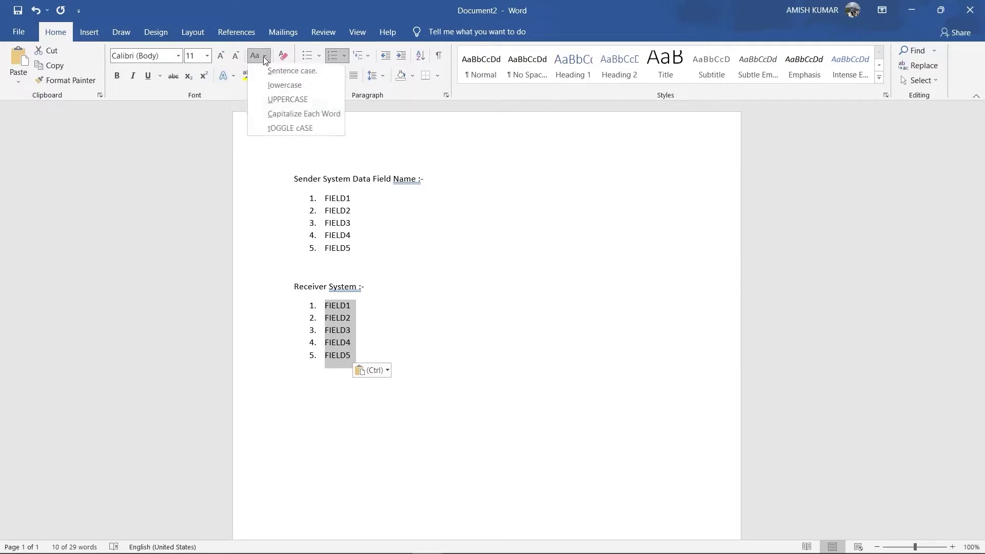
left_click(278, 83)
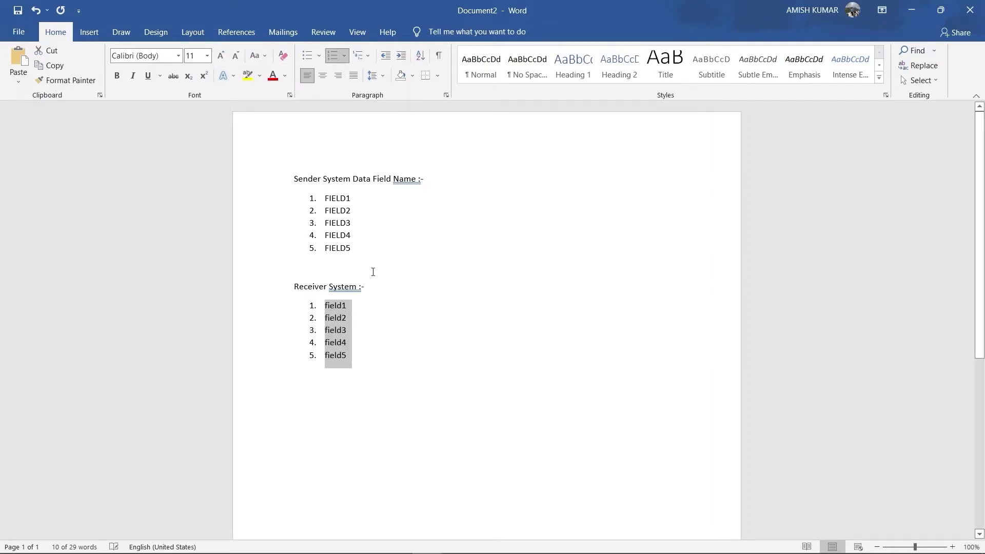
left_click(386, 324)
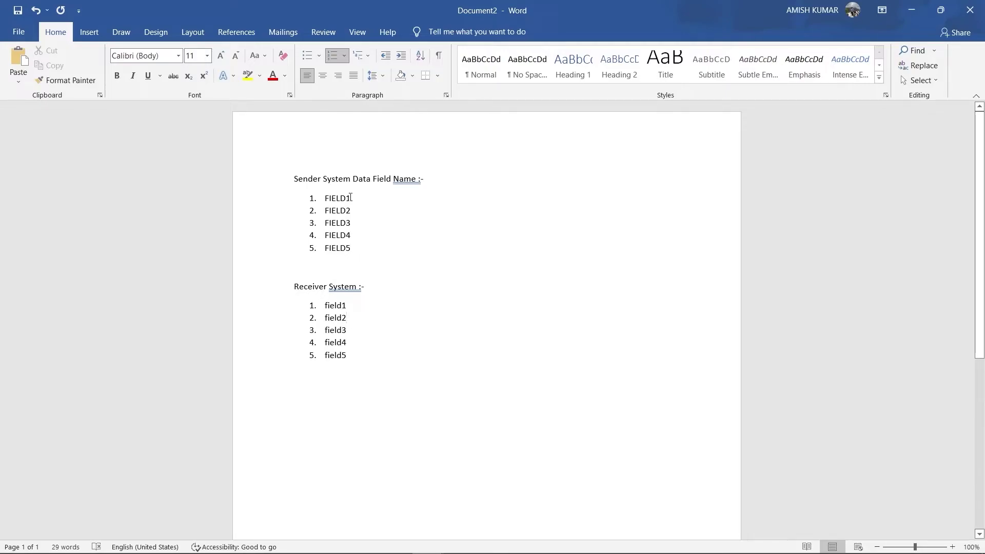
left_click_drag(325, 199, 353, 199)
left_click(354, 200)
left_click_drag(326, 198, 355, 199)
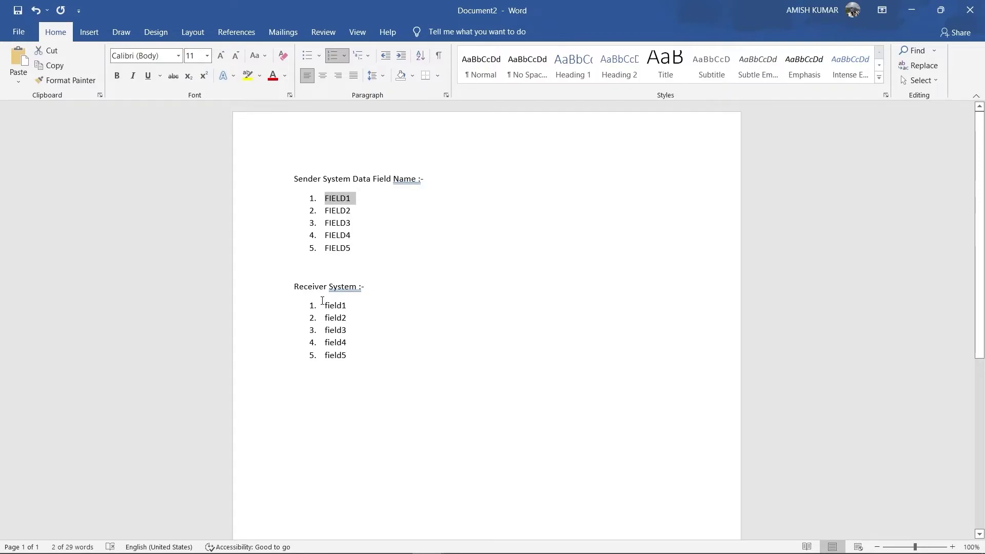
left_click_drag(323, 305, 347, 306)
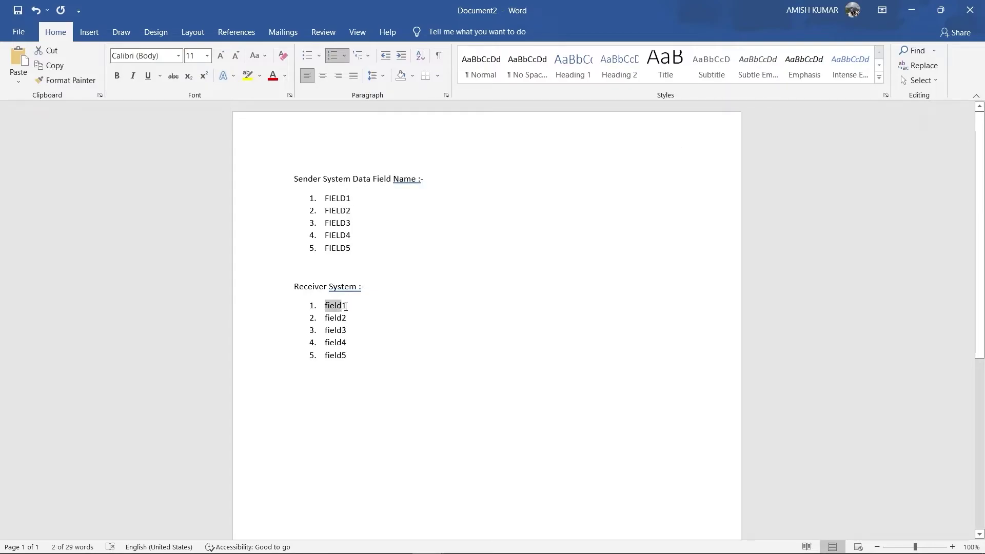
left_click(372, 317)
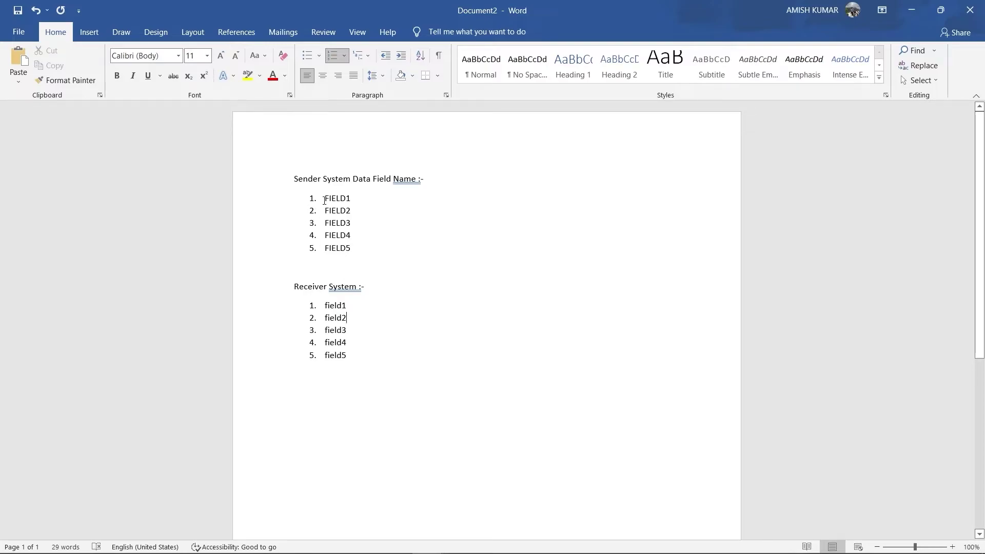
- Insert a space between the colon and the hyphen in the receiver heading
left_click(361, 286)
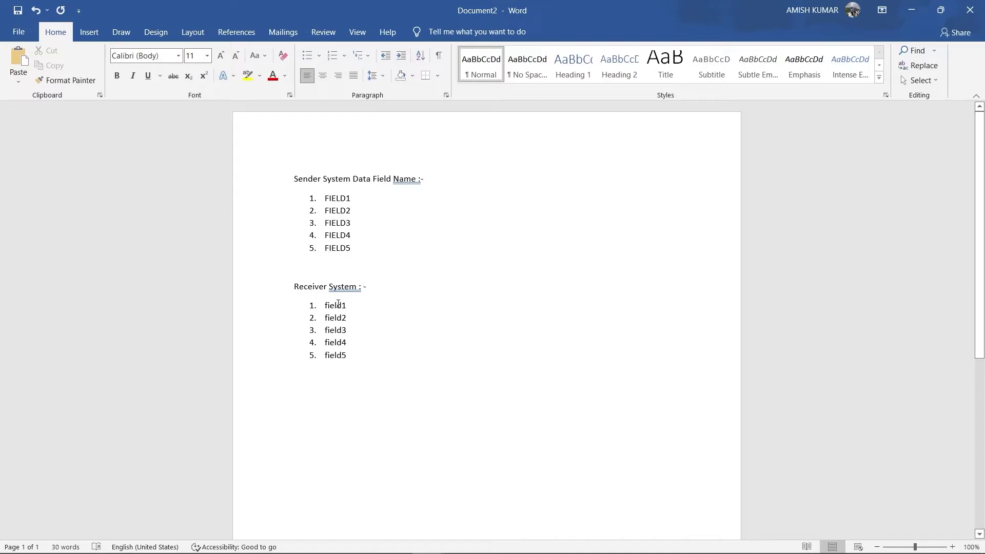
left_click(361, 312)
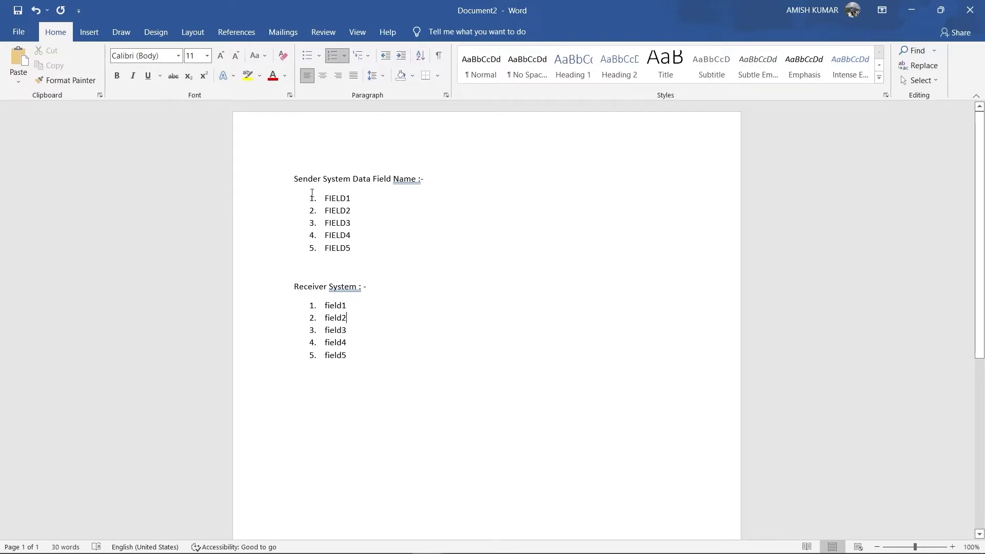
left_click_drag(324, 197, 360, 251)
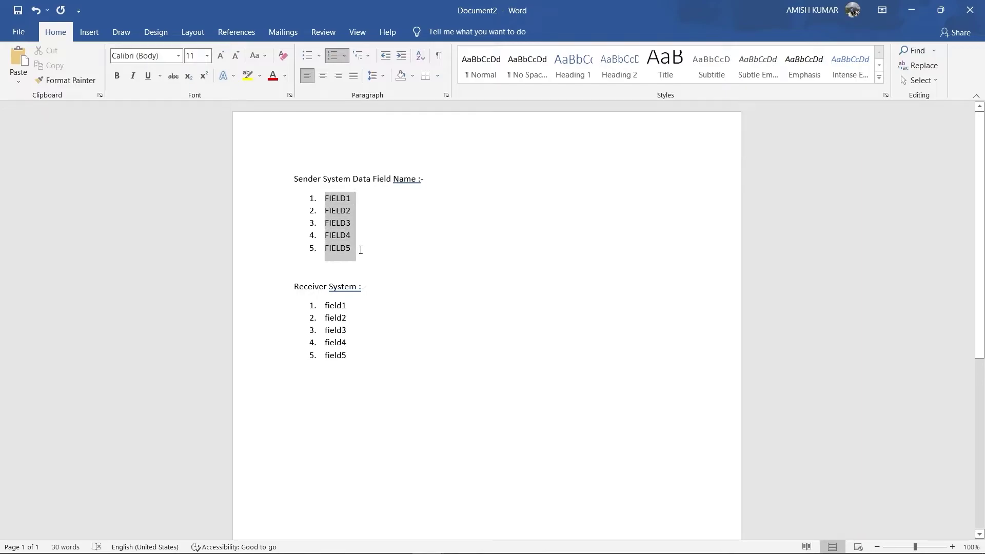
left_click(347, 343)
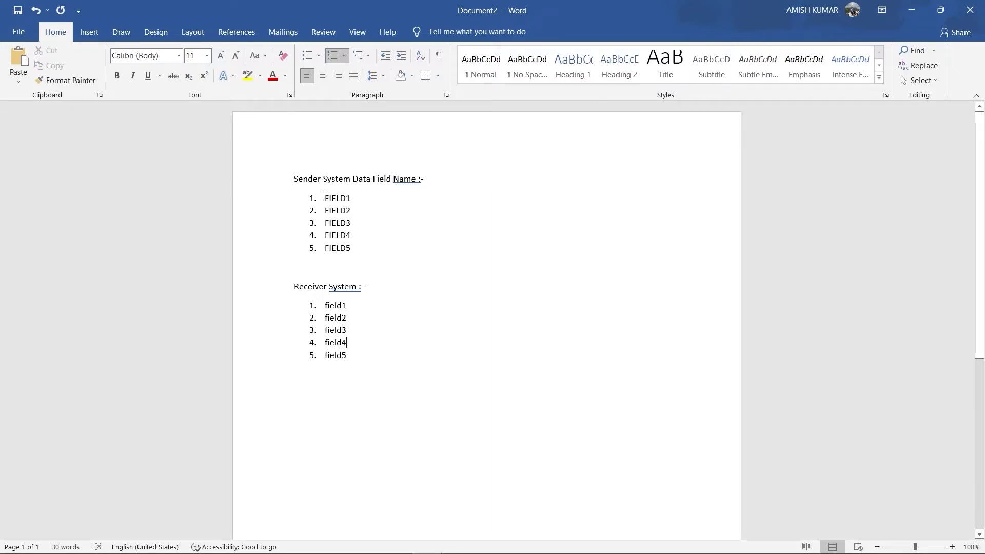
left_click_drag(325, 197, 373, 259)
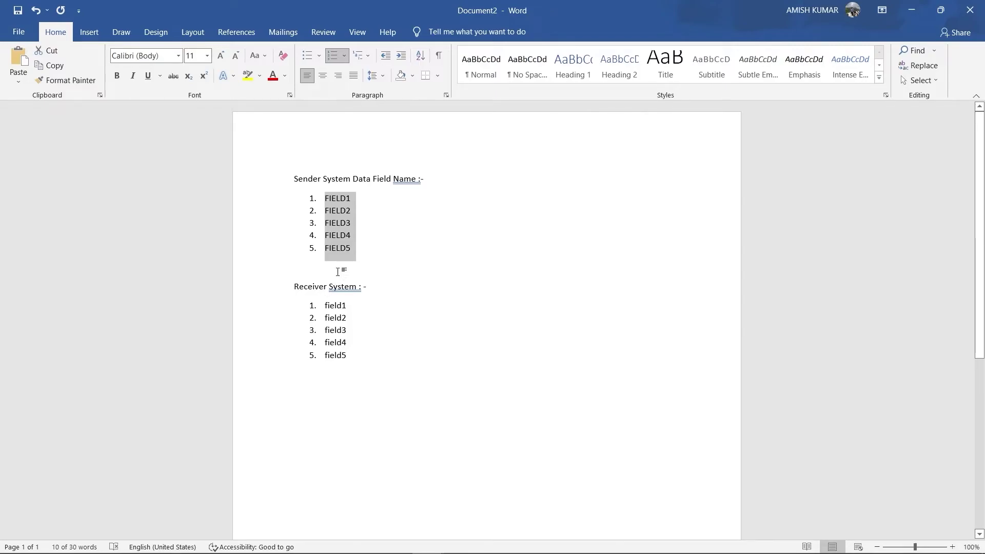
left_click(326, 227)
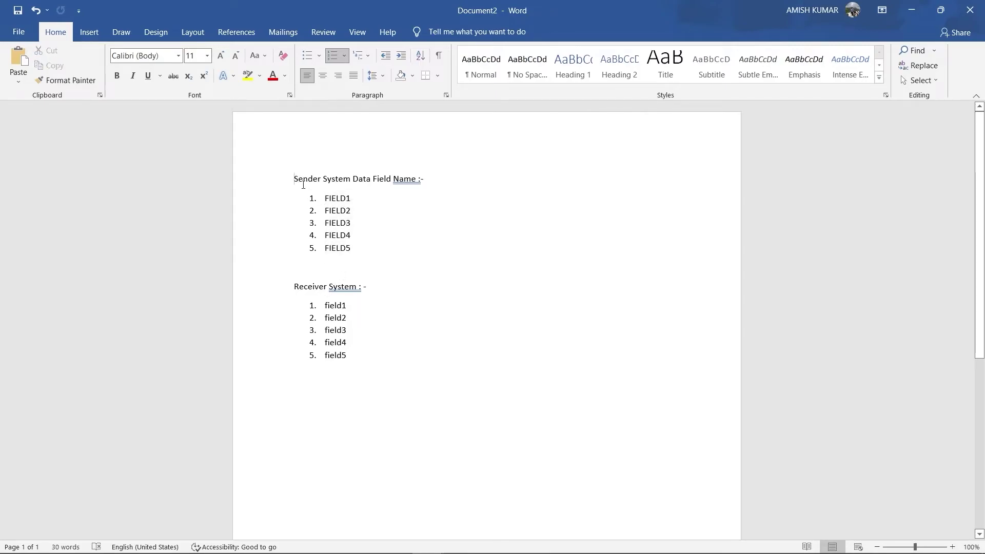
- Copy the sender heading with its five-item list from Word into a text box below "File Type: -CSV" in the Paint diagram
left_click_drag(298, 180, 365, 260)
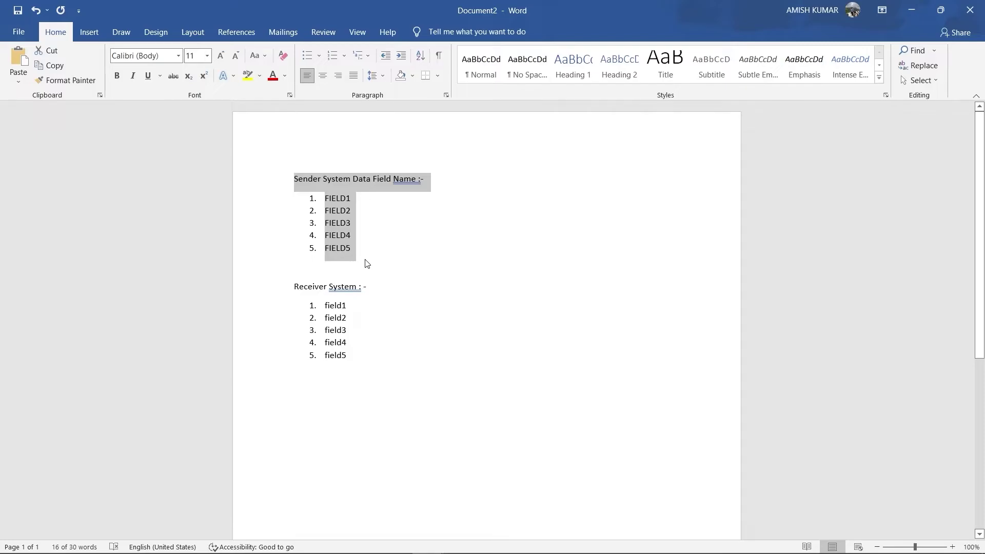
key("alt+Tab")
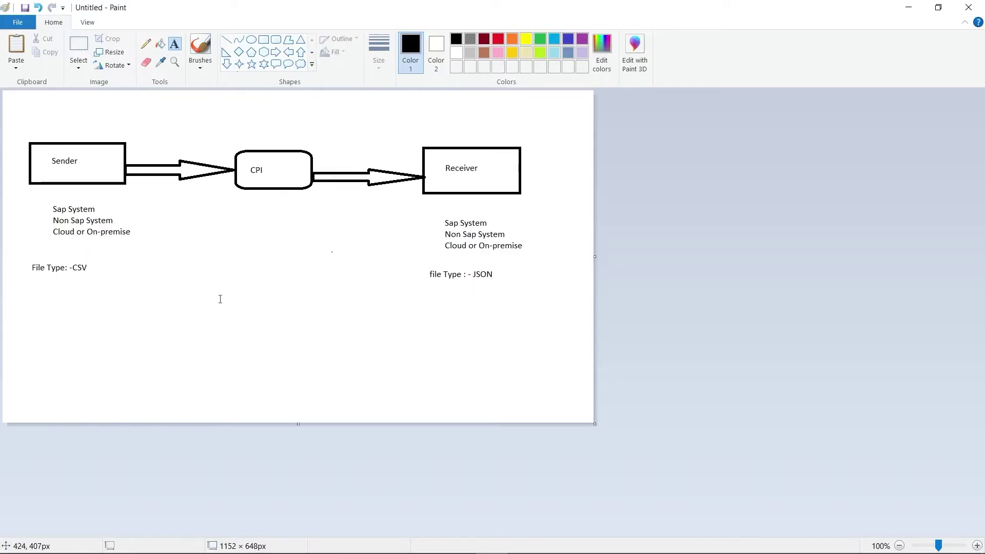
left_click(48, 290)
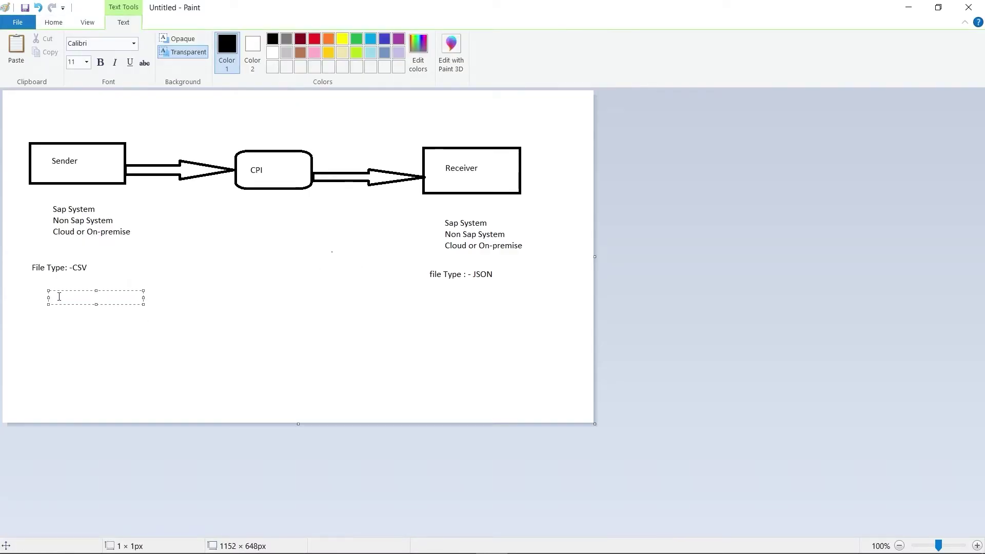
type("Sender System Data Field Name :- 1.\tFIELD1 2.\tFIELD2 3.\tFIELD3 4.\tFIELD4 5.\tFIELD5")
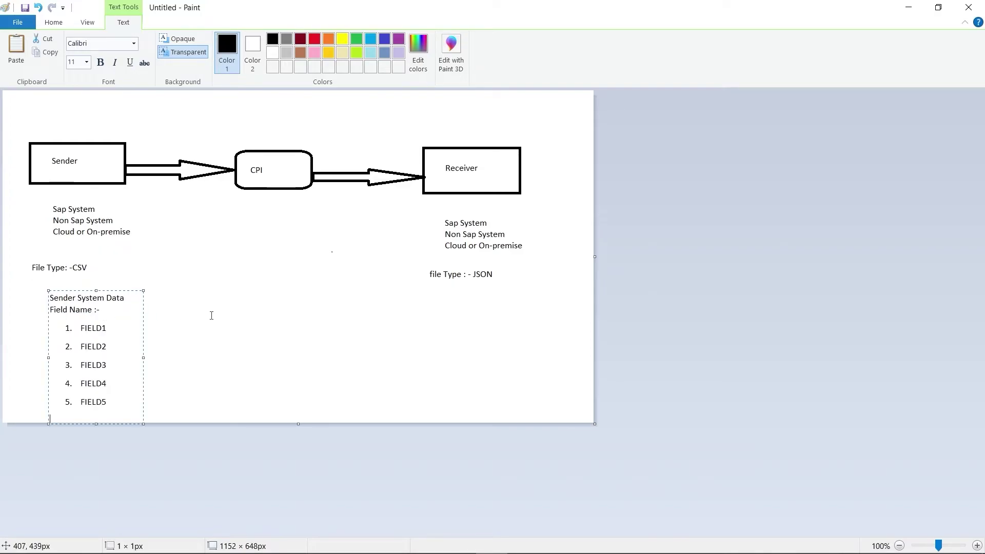
- Copy the receiver heading and its field1 to field5 list from Word into a text box below "file Type : - JSON" in Paint
key("alt+Tab")
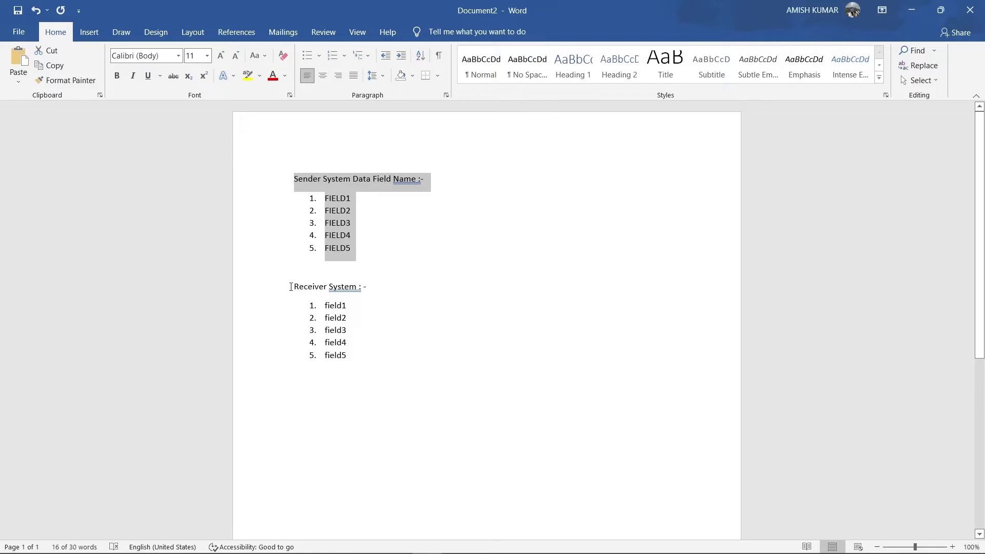
left_click_drag(316, 301, 325, 370)
key("alt+Tab")
left_click(448, 306)
left_click(449, 306)
type("Receiver System : - 1. field1 2. field2 3. field3 4. field4 5. field5")
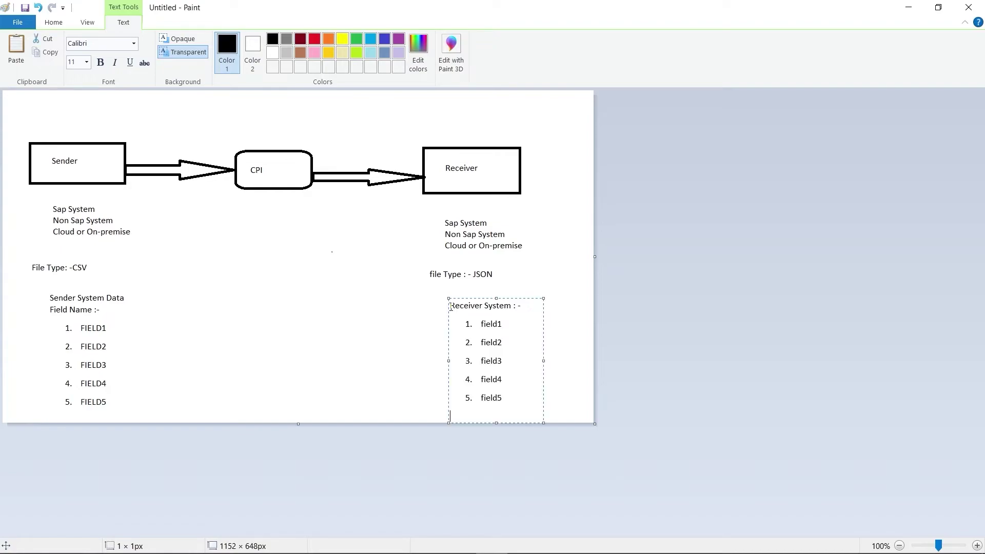
left_click(330, 343)
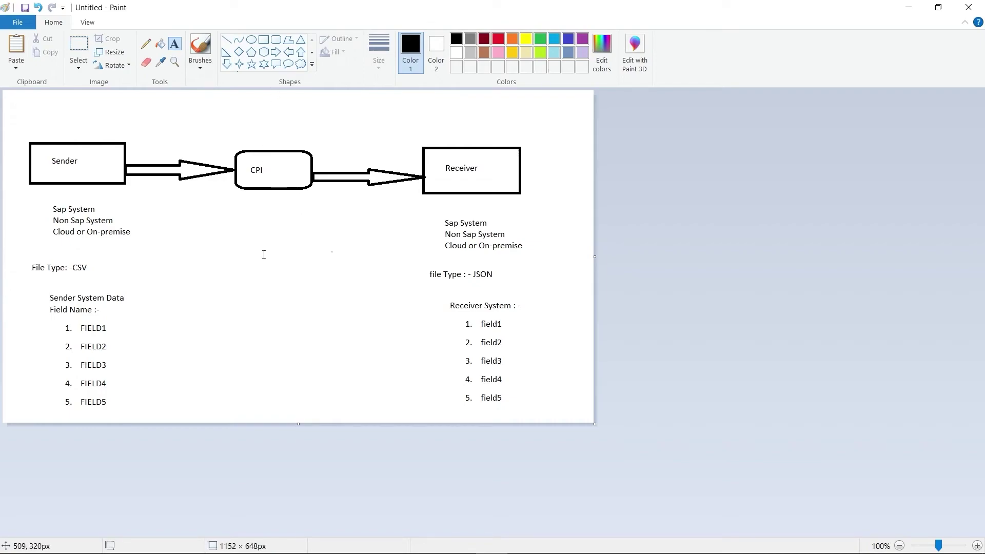
- Add the note "Mail should be sent after receiver system receives the data successfully." in a text box below the CPI shape
left_click_drag(244, 217, 344, 274)
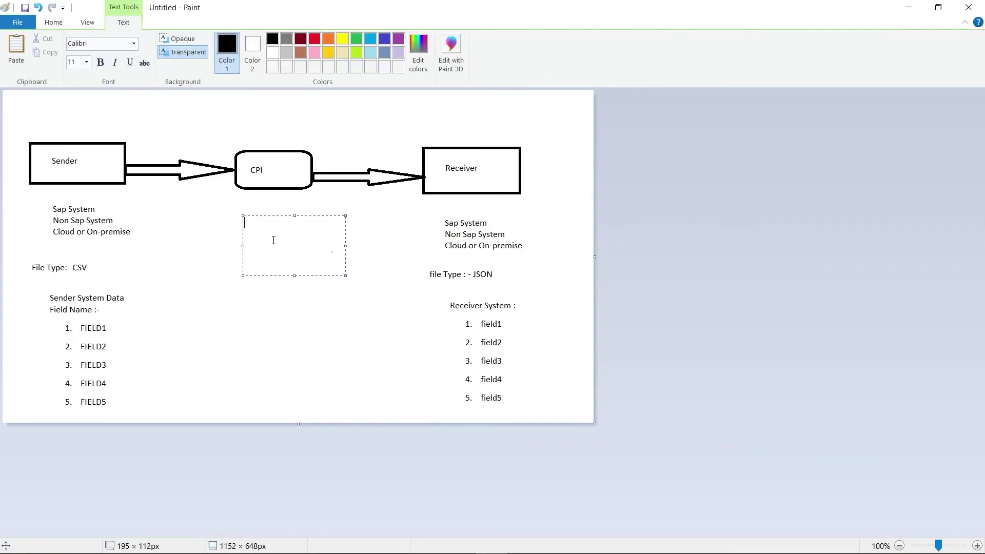
type("Mail should be semn")
key("BackSpace")
key("BackSpace")
type("nt after receiver ")
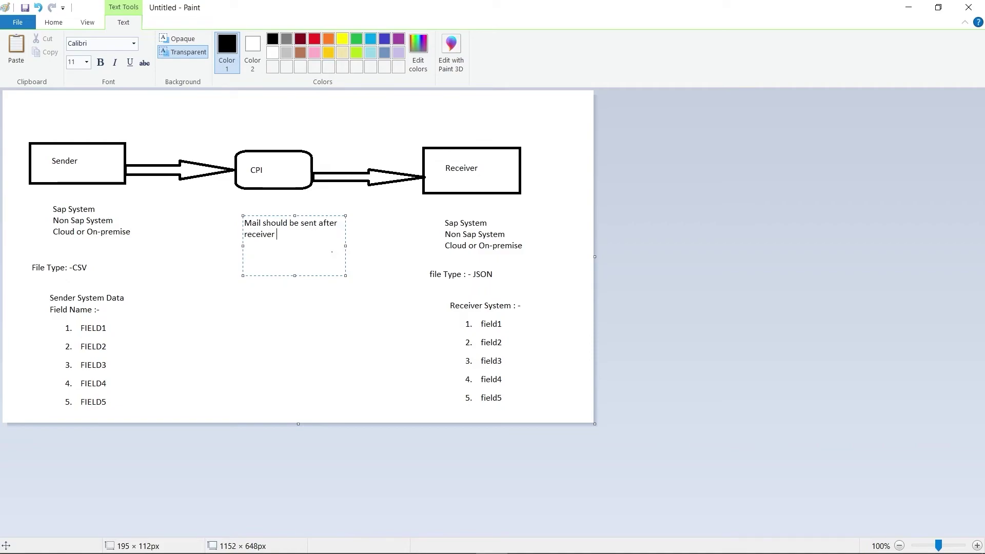
type("syste")
type("m s")
type("receives")
type(" the ")
type("data suc")
type("ee")
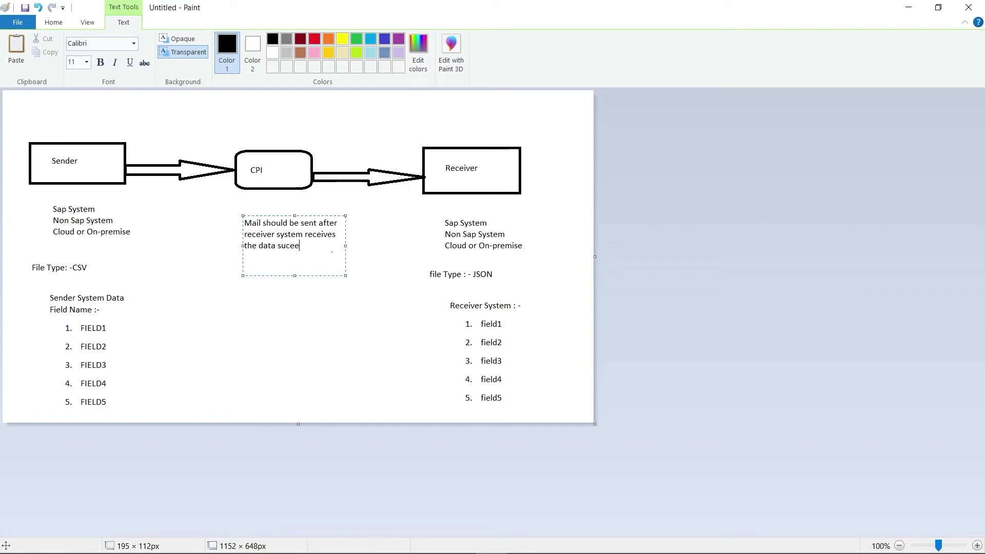
key("BackSpace")
key("BackSpace")
type("cessfully")
left_click(303, 358)
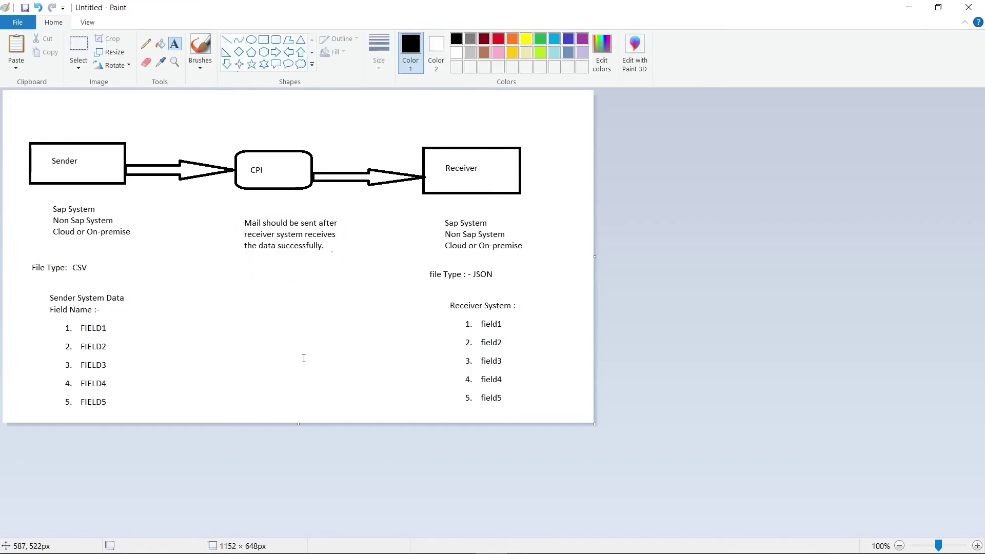